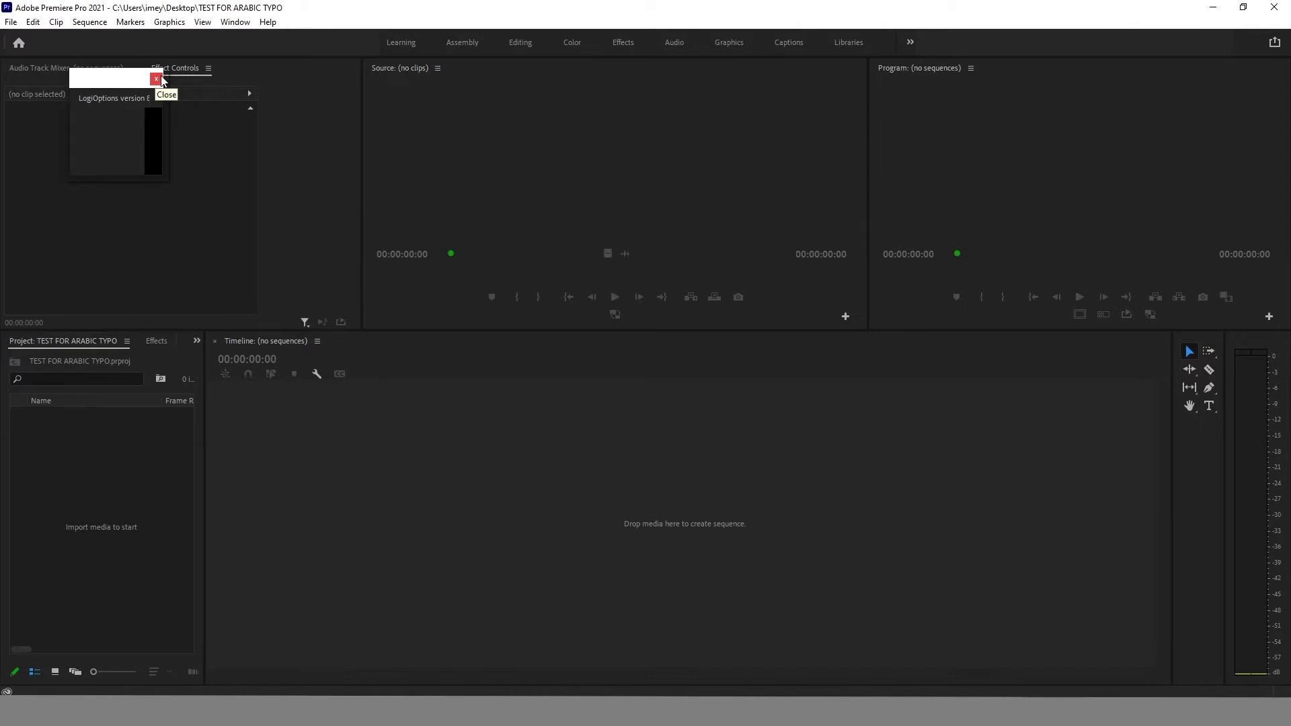
Close the stray LogiOptions popup over the TEST FOR ARABIC TYPO project.
left_click(156, 80)
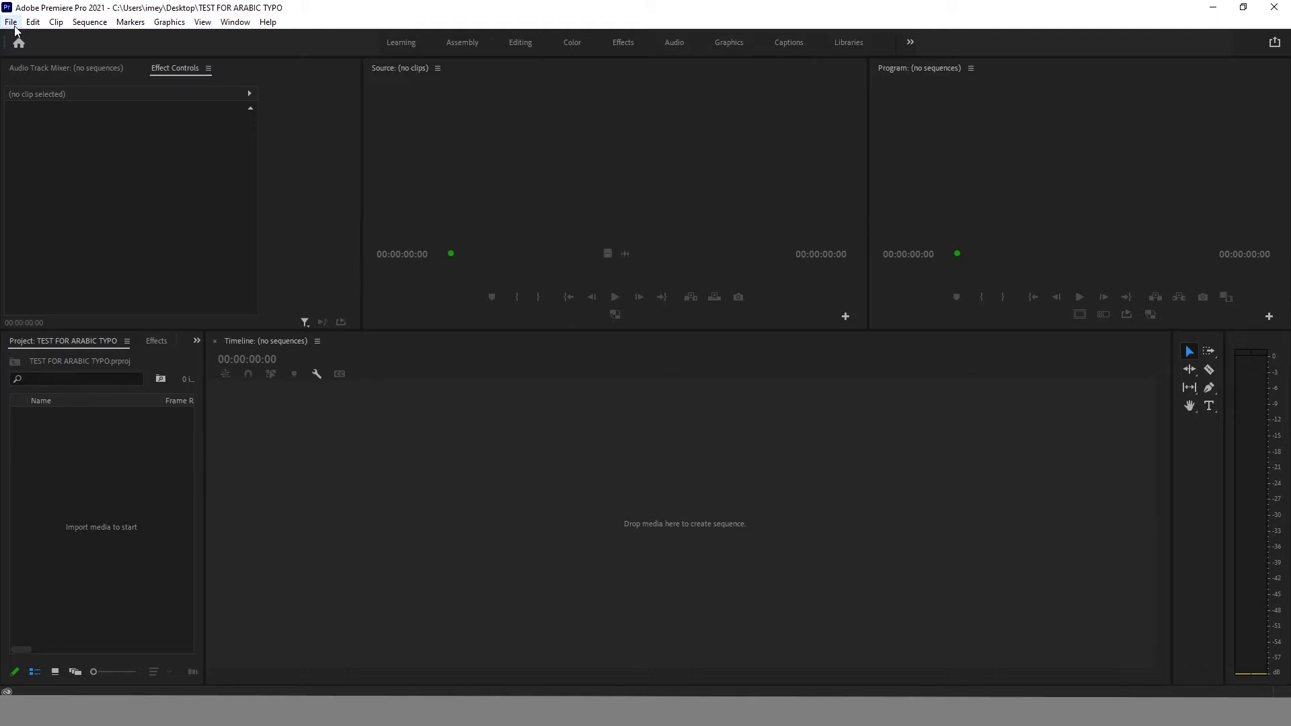
Set the Graphics preferences text engine to South Asian and Middle Eastern.
left_click(15, 27)
mouse_move(31, 38)
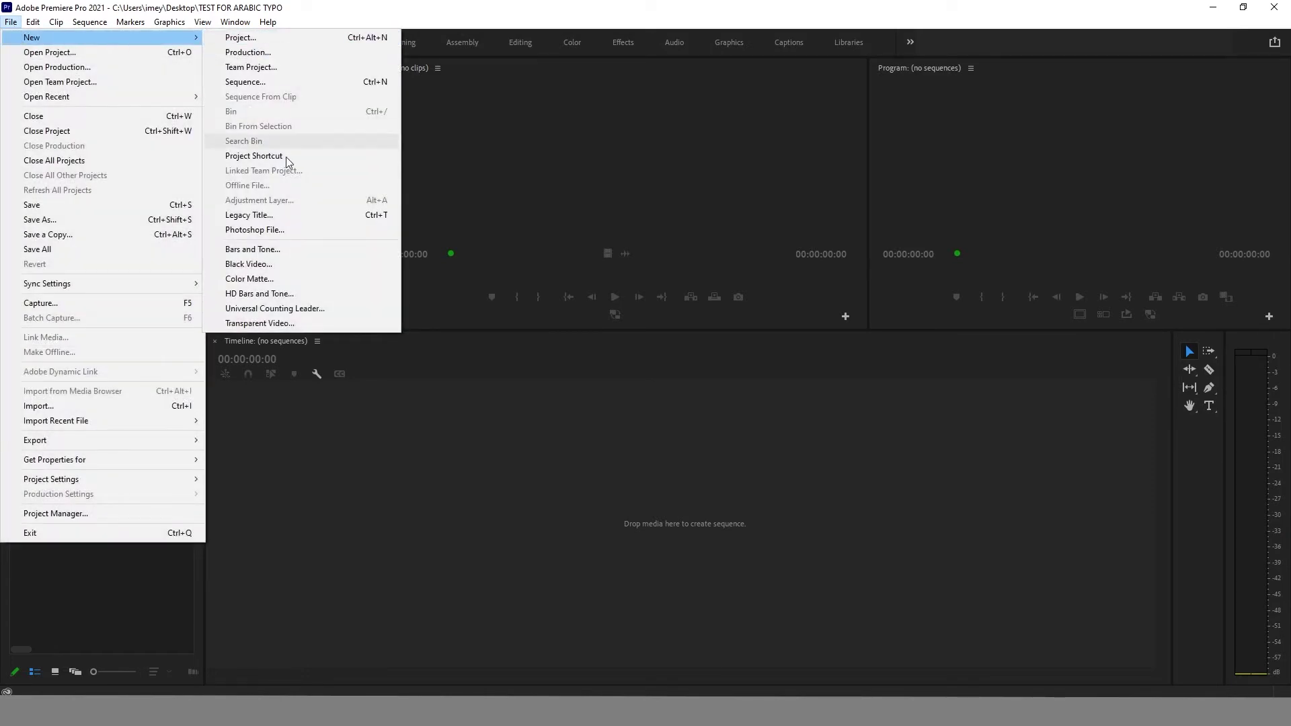
left_click(109, 29)
left_click(33, 21)
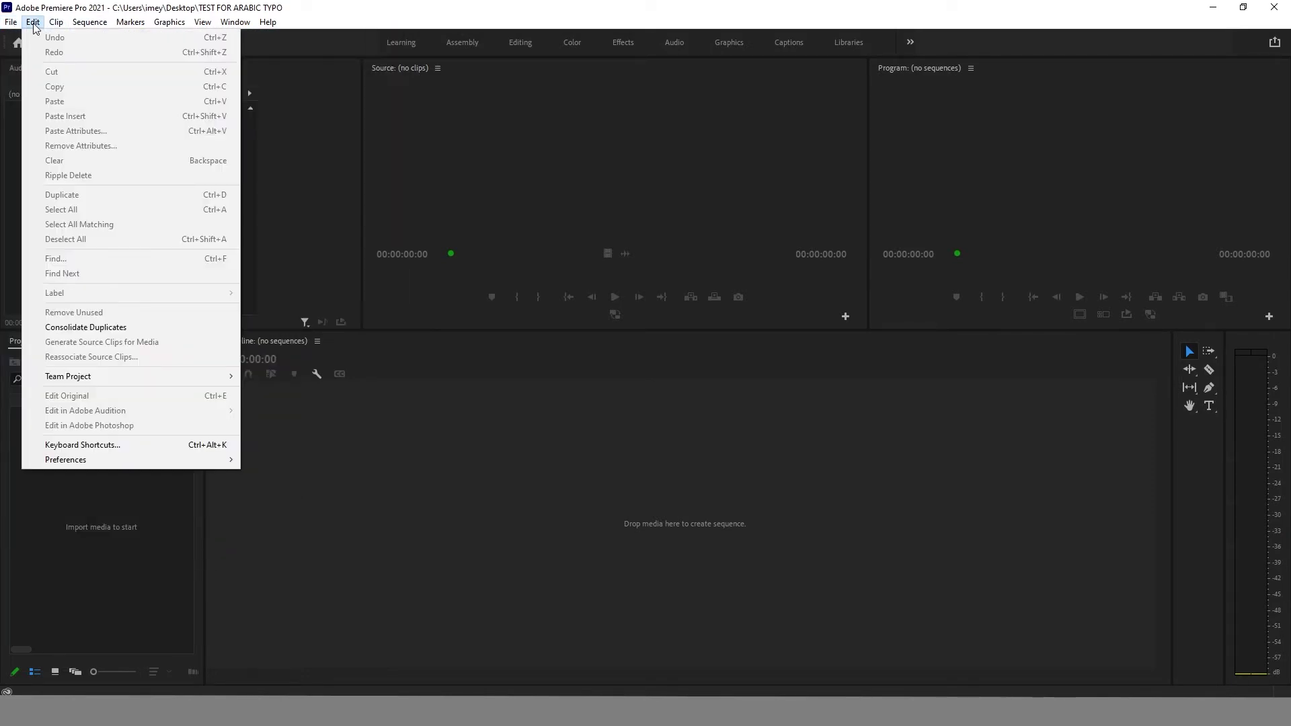
mouse_move(131, 460)
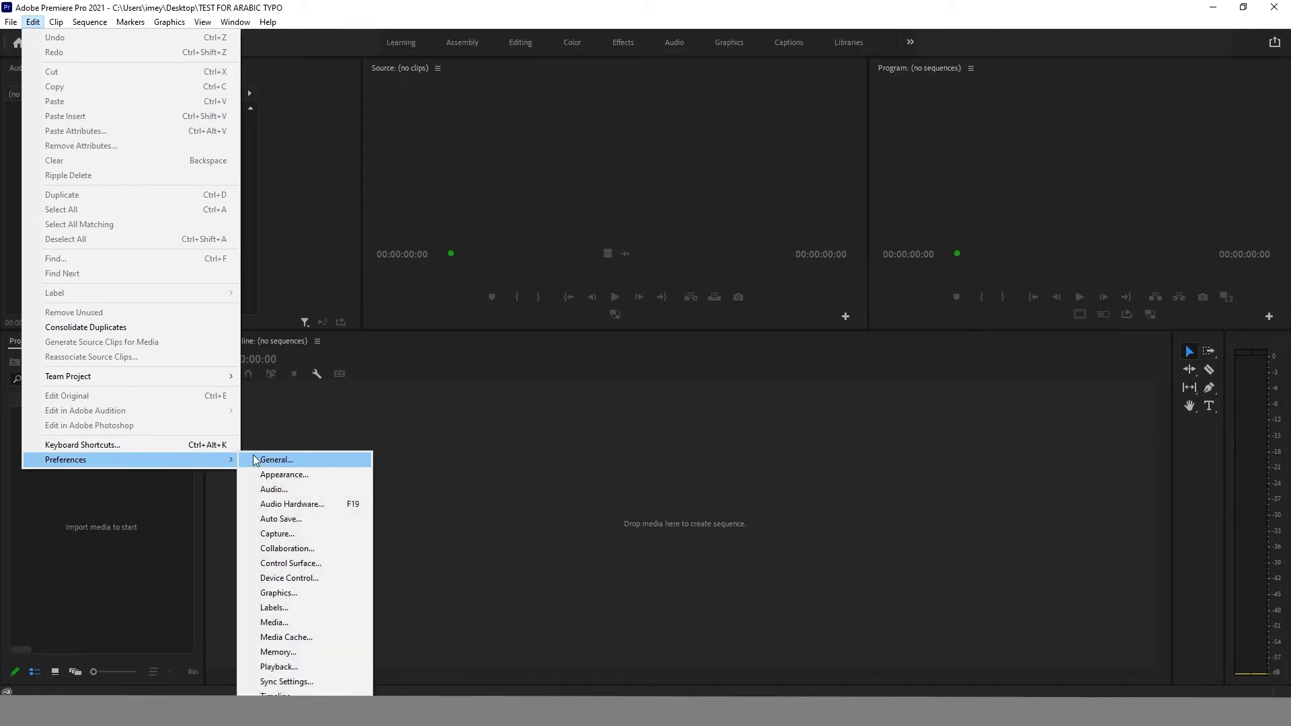
left_click(311, 593)
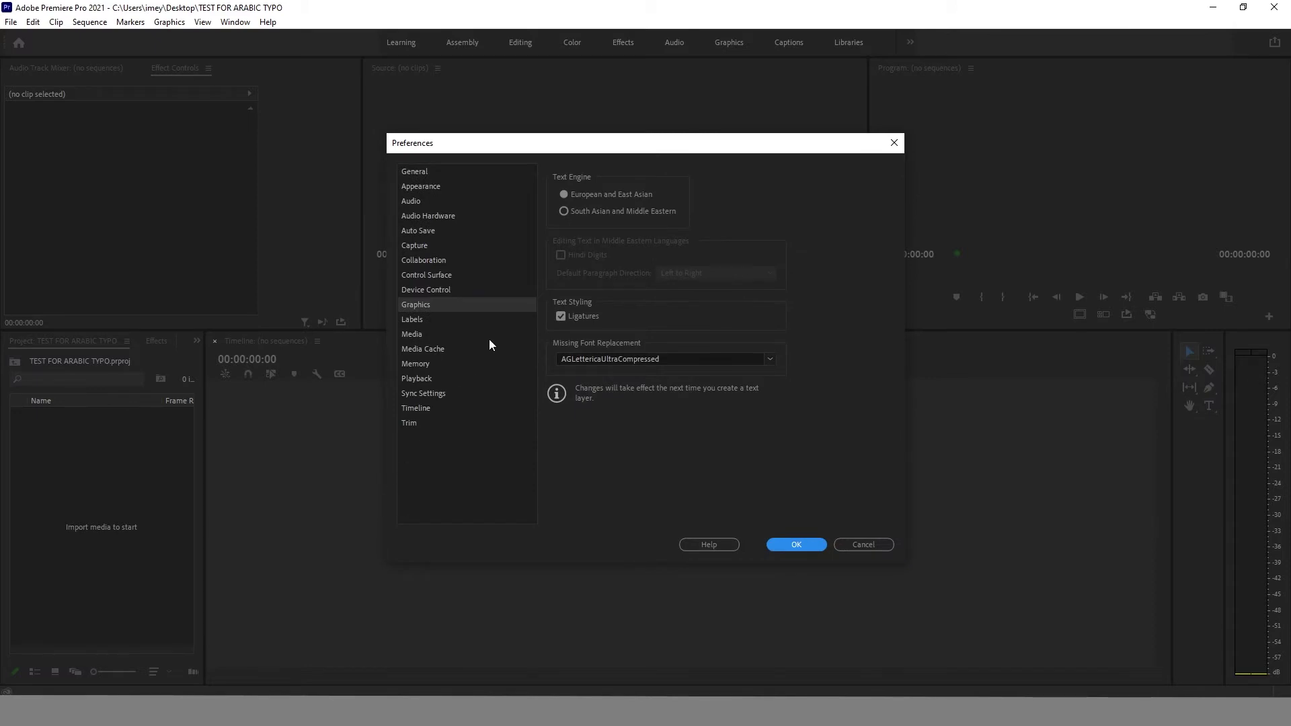
left_click(585, 210)
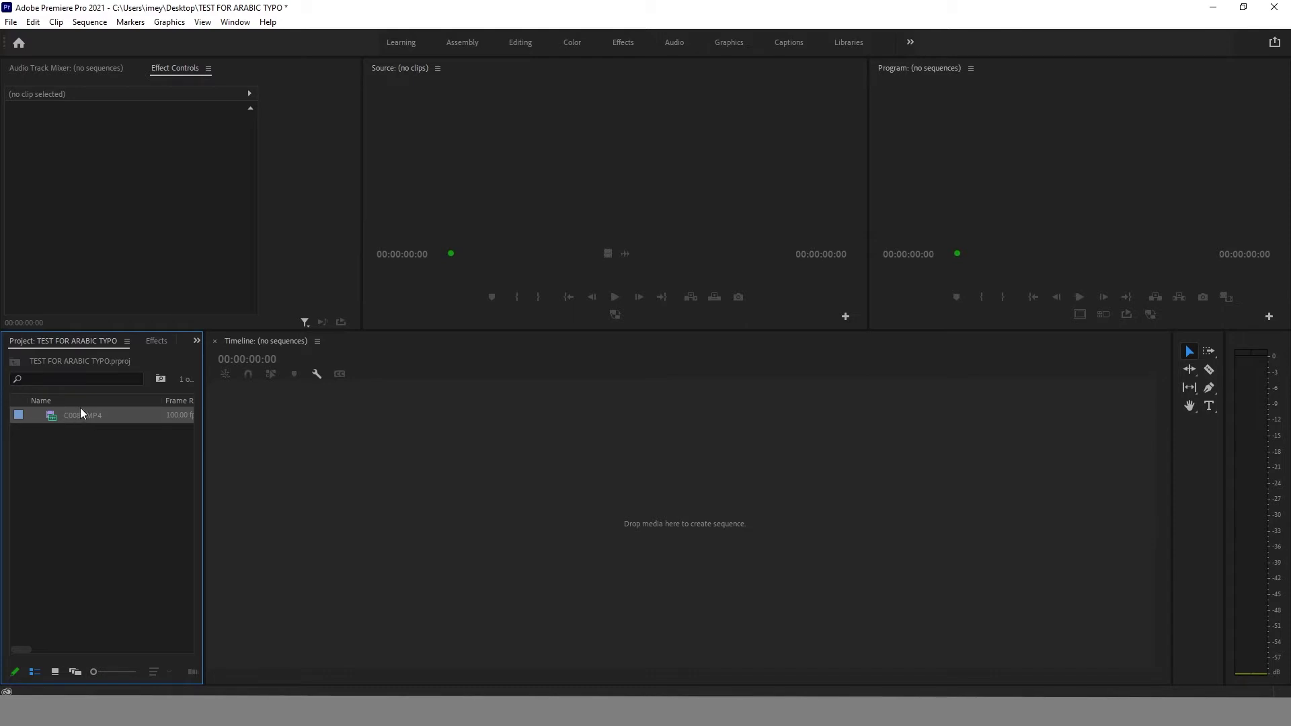
Build a C0082 sequence from the C0082.MP4 clip on the Timeline.
left_click_drag(51, 416, 638, 513)
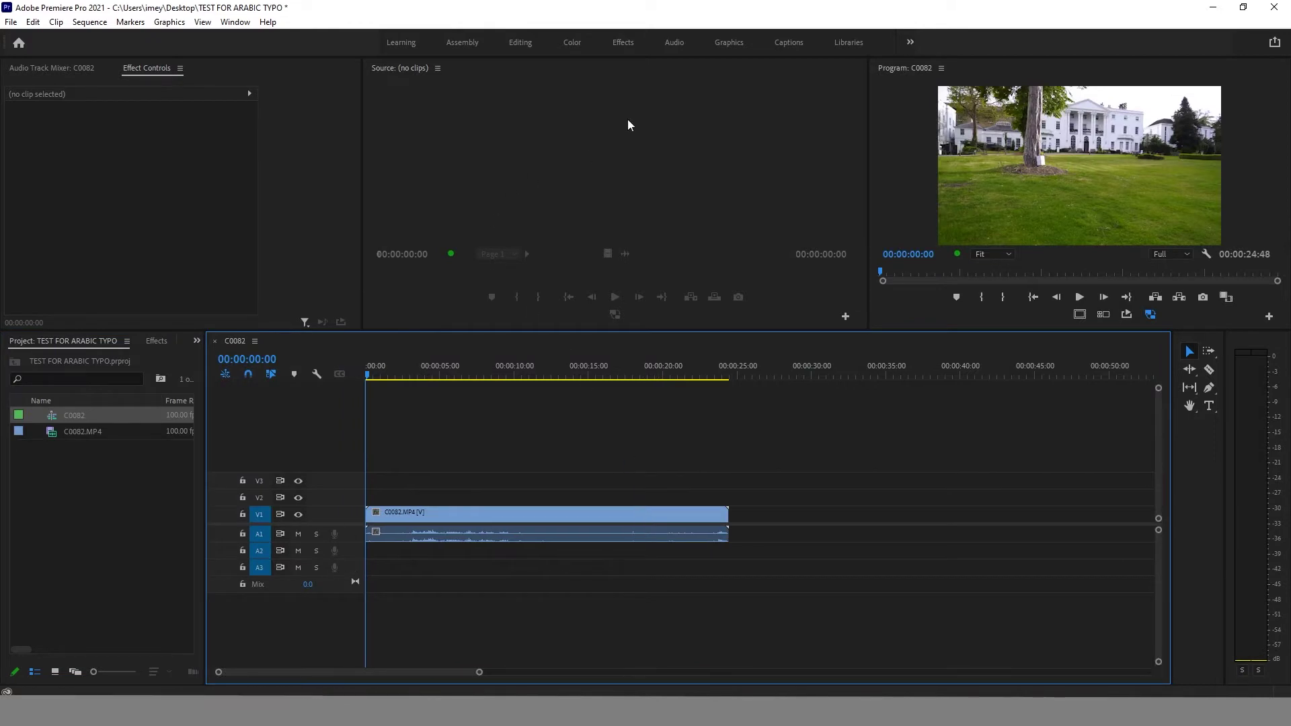
In the Captions workspace, create a new Subtitle caption track.
left_click(799, 43)
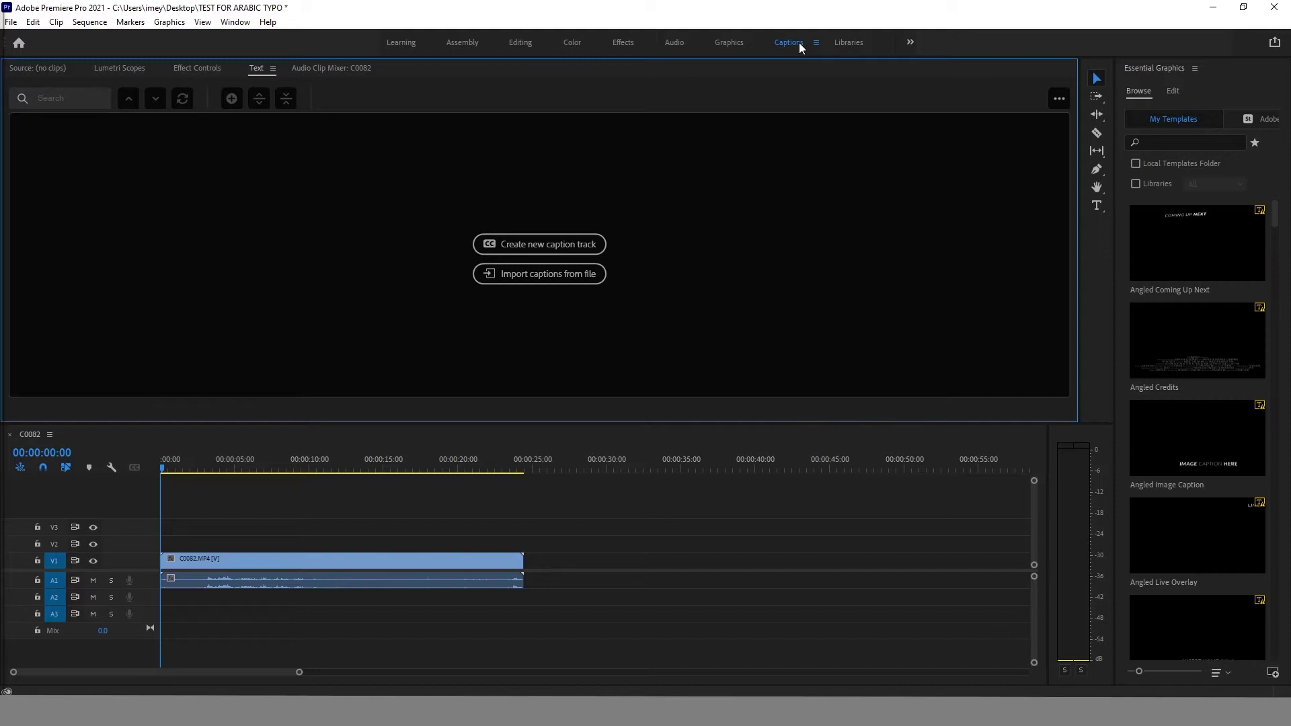
left_click(514, 242)
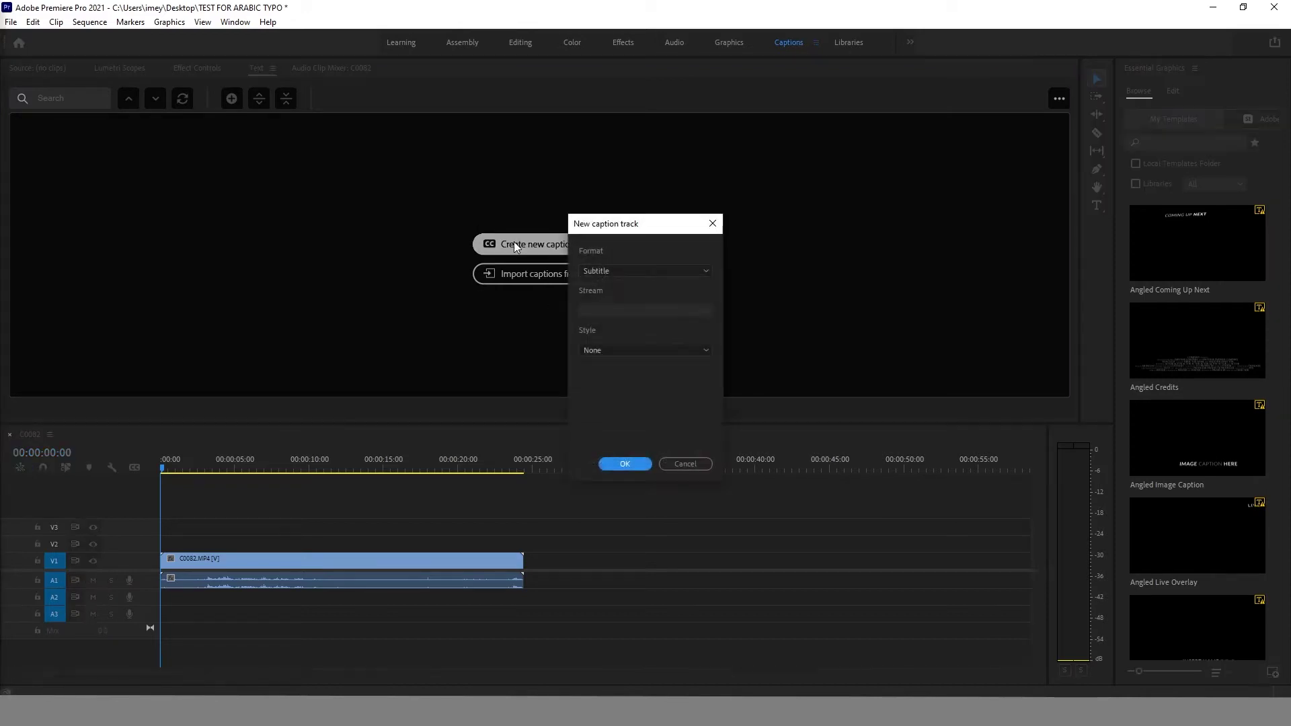
left_click(632, 464)
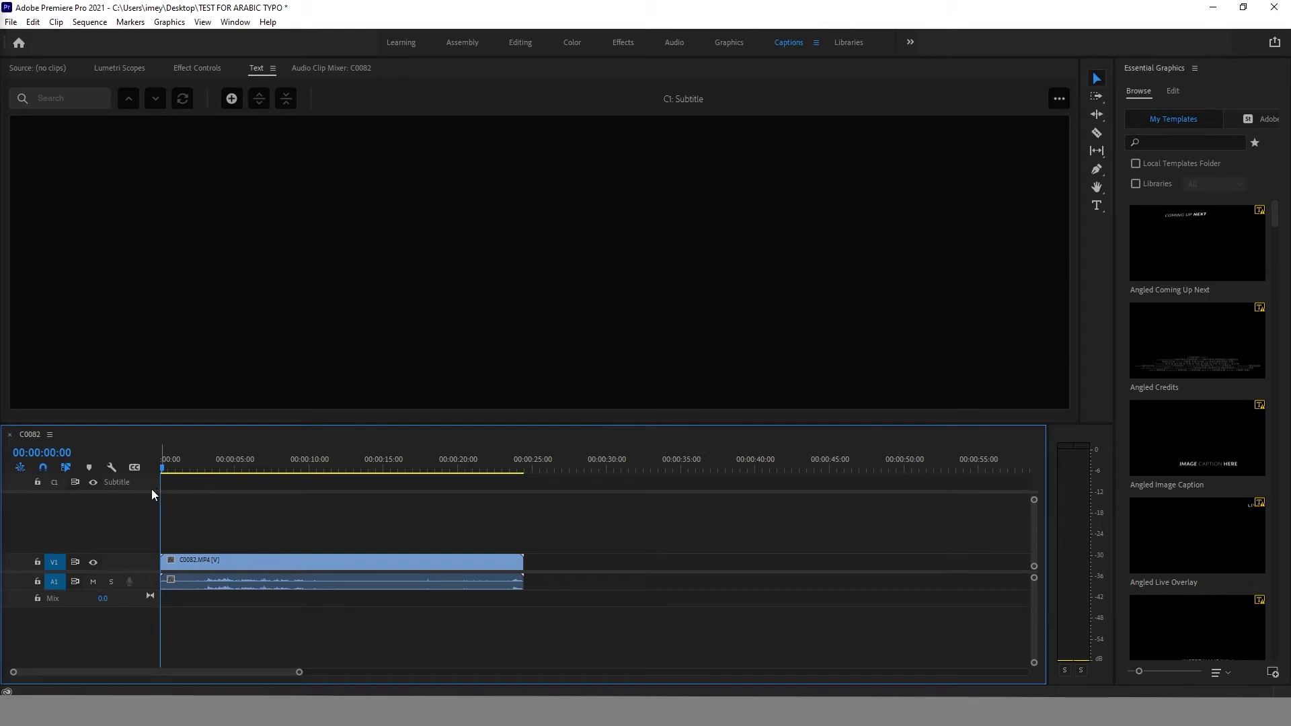
Add an ENGLISH caption, extend it to about 6.75 seconds, and preview it.
left_click(231, 98)
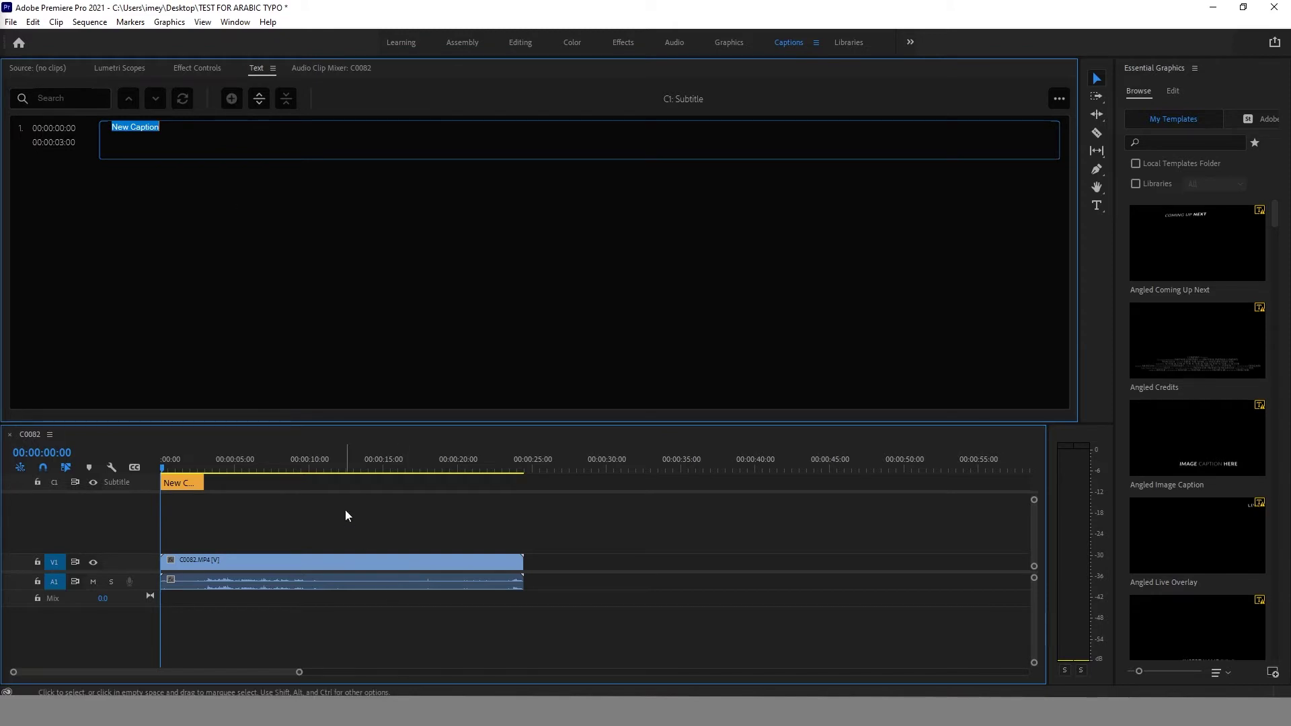
type("ENGLIS")
left_click_drag(202, 483, 260, 483)
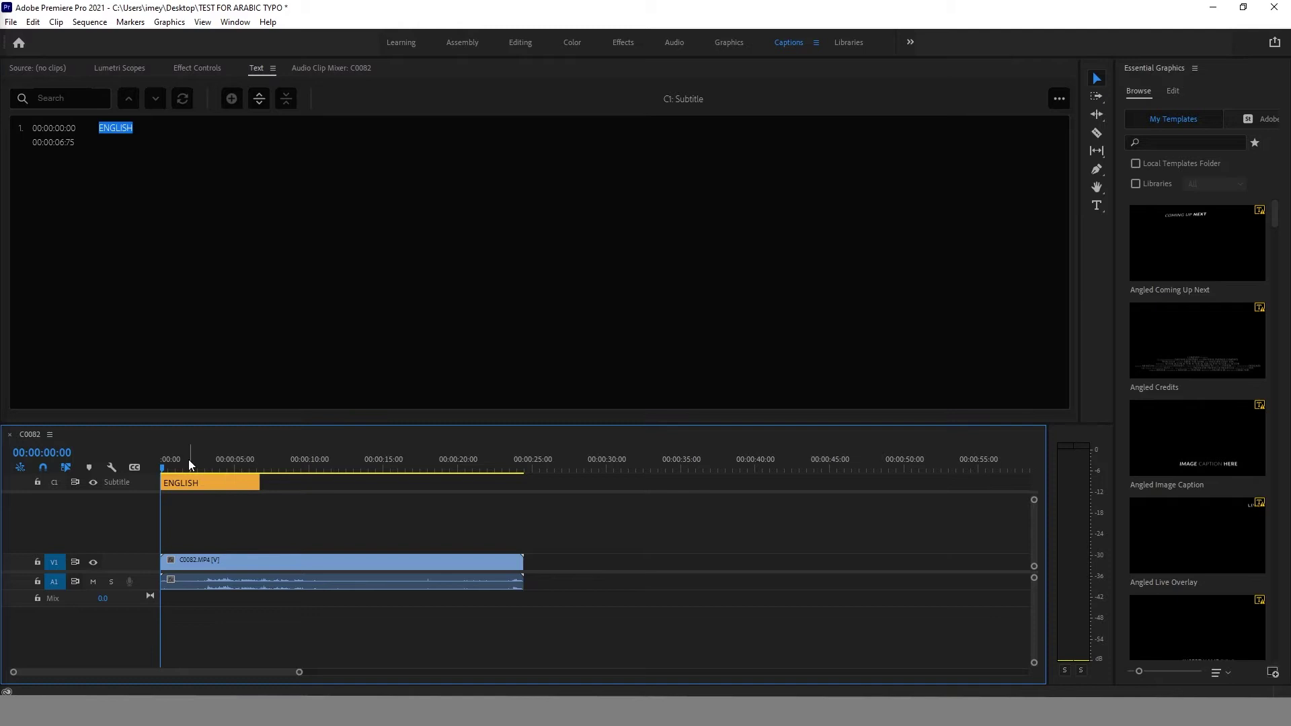
left_click_drag(187, 459, 208, 464)
left_click_drag(421, 111, 852, 74)
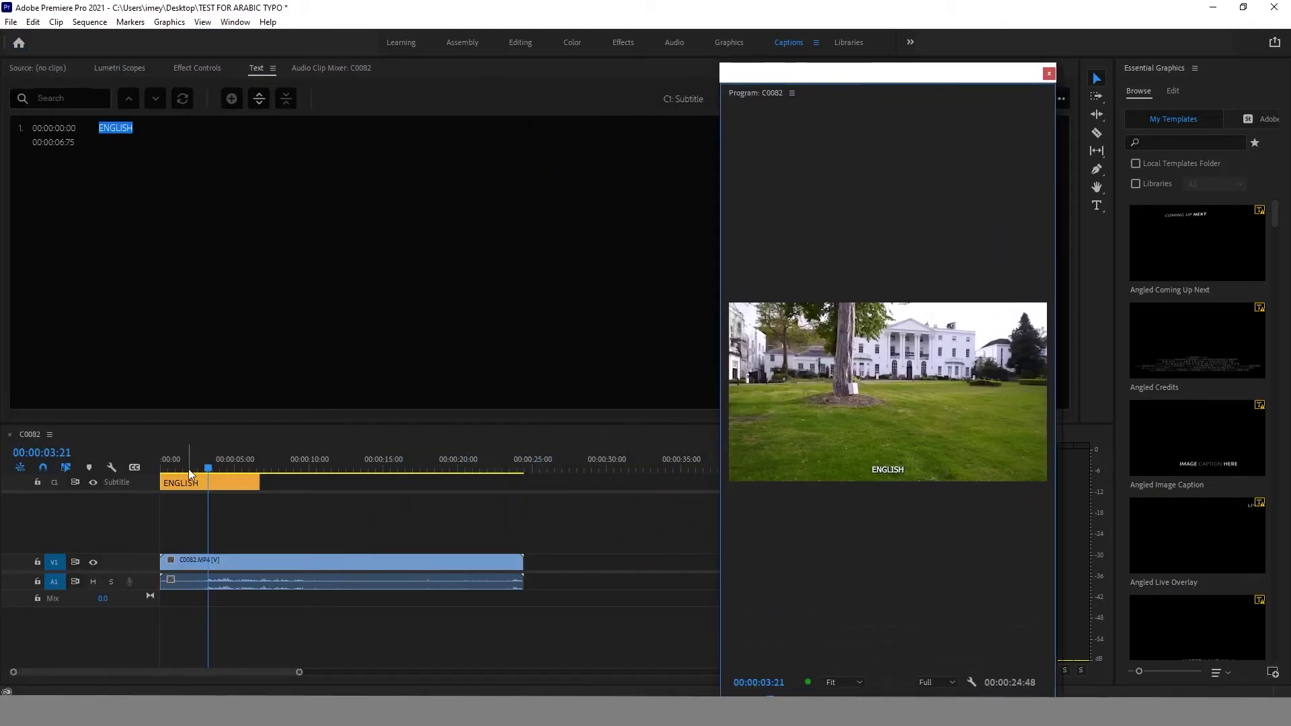
left_click(230, 463)
left_click_drag(230, 463, 236, 473)
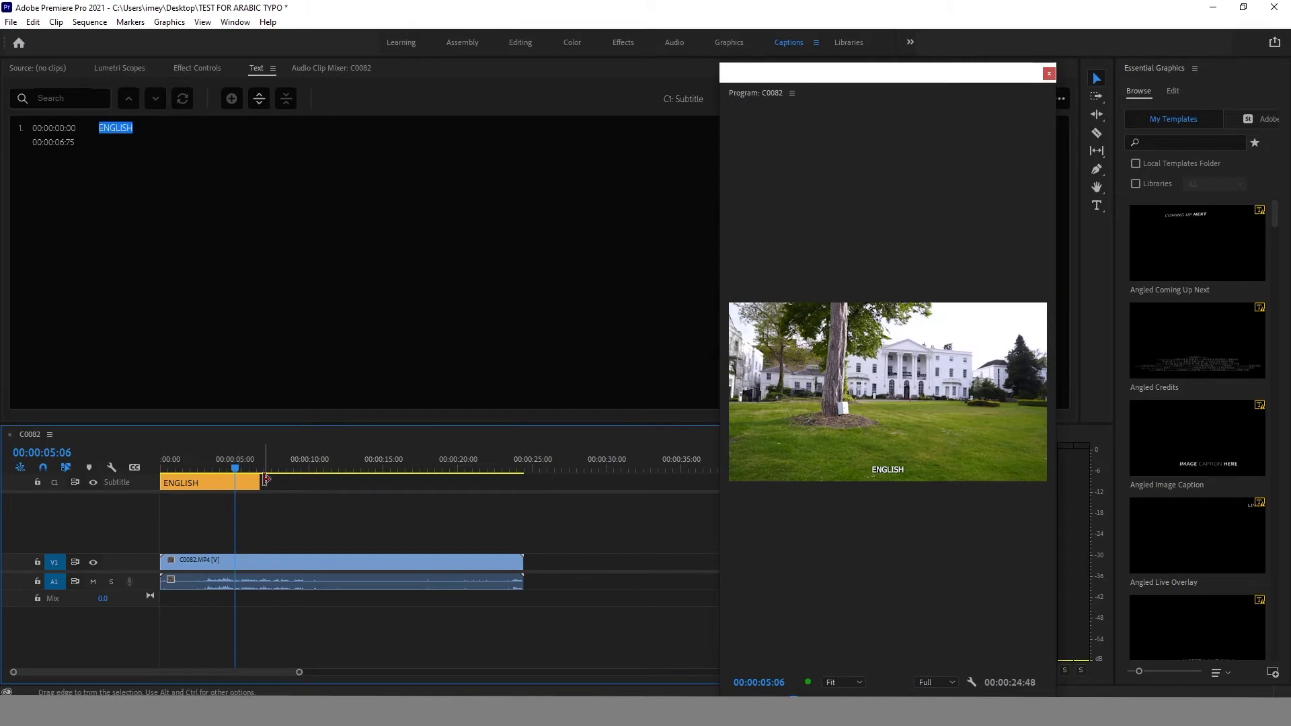
left_click(128, 130)
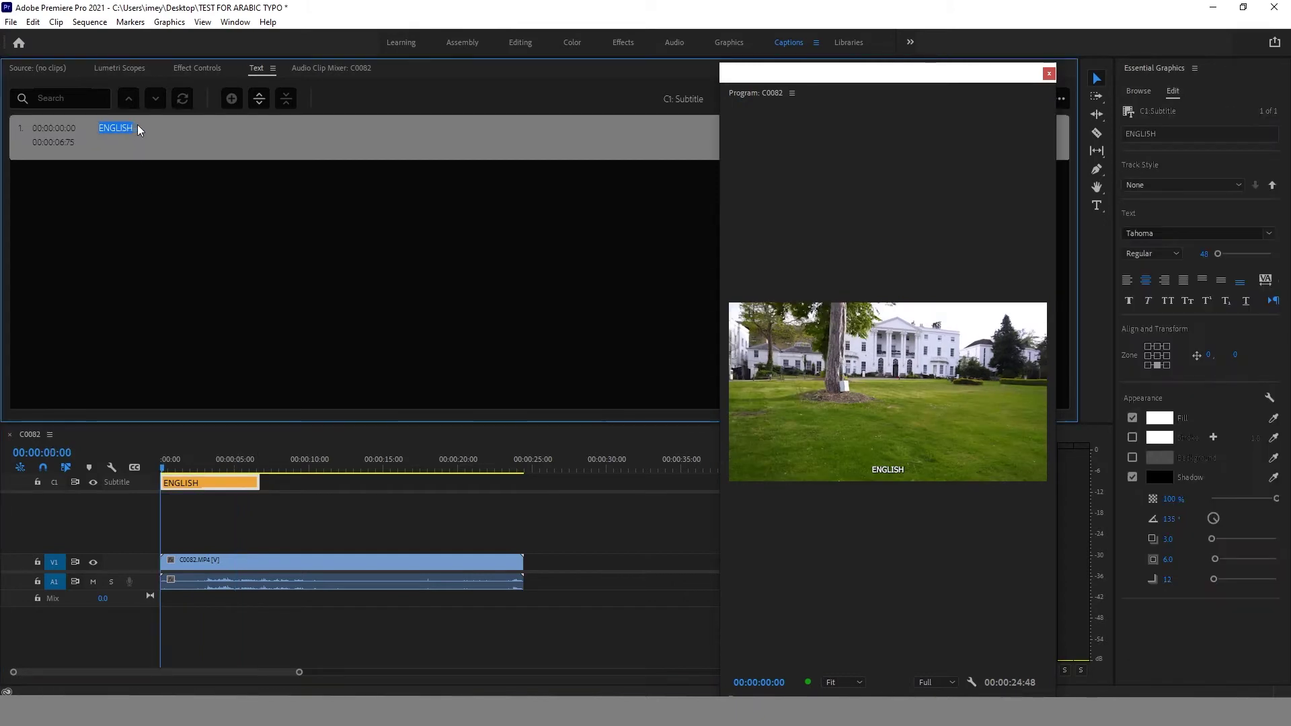
Add a second caption line ARABIC under ENGLISH and zoom the Program monitor to 50%.
left_click(135, 127)
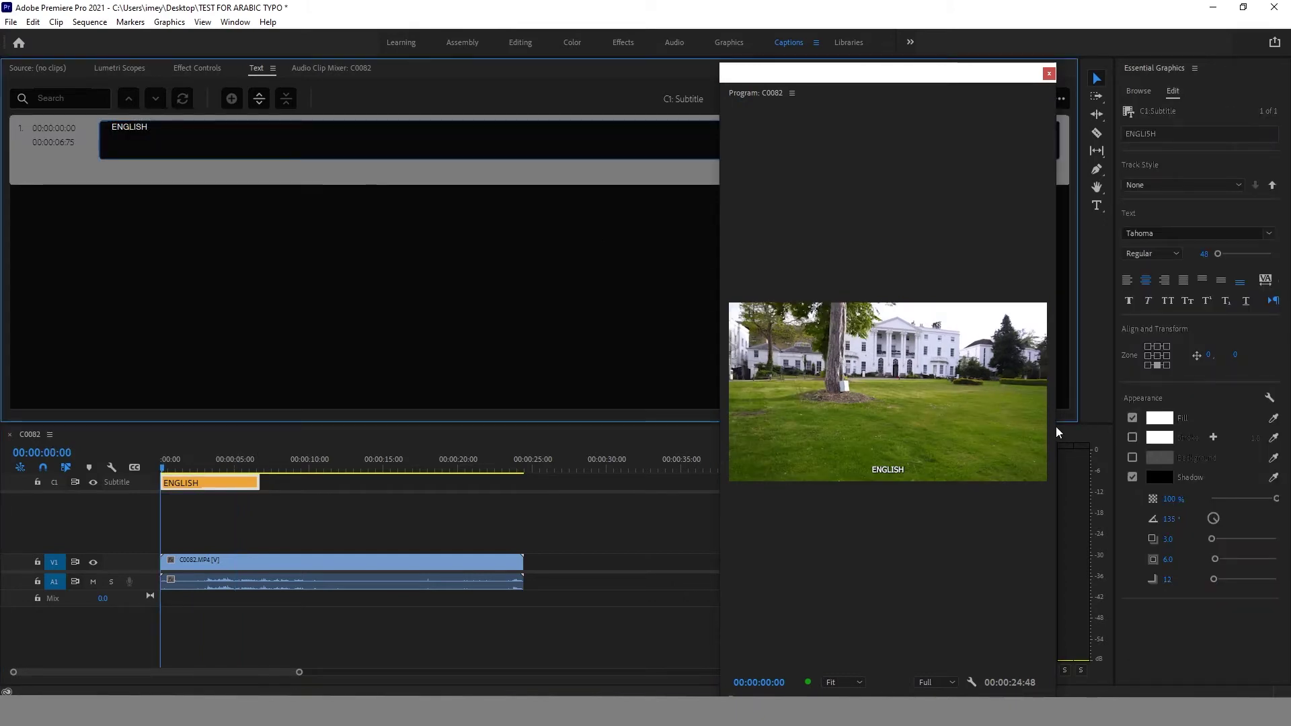
key("Return")
type("ARABIC")
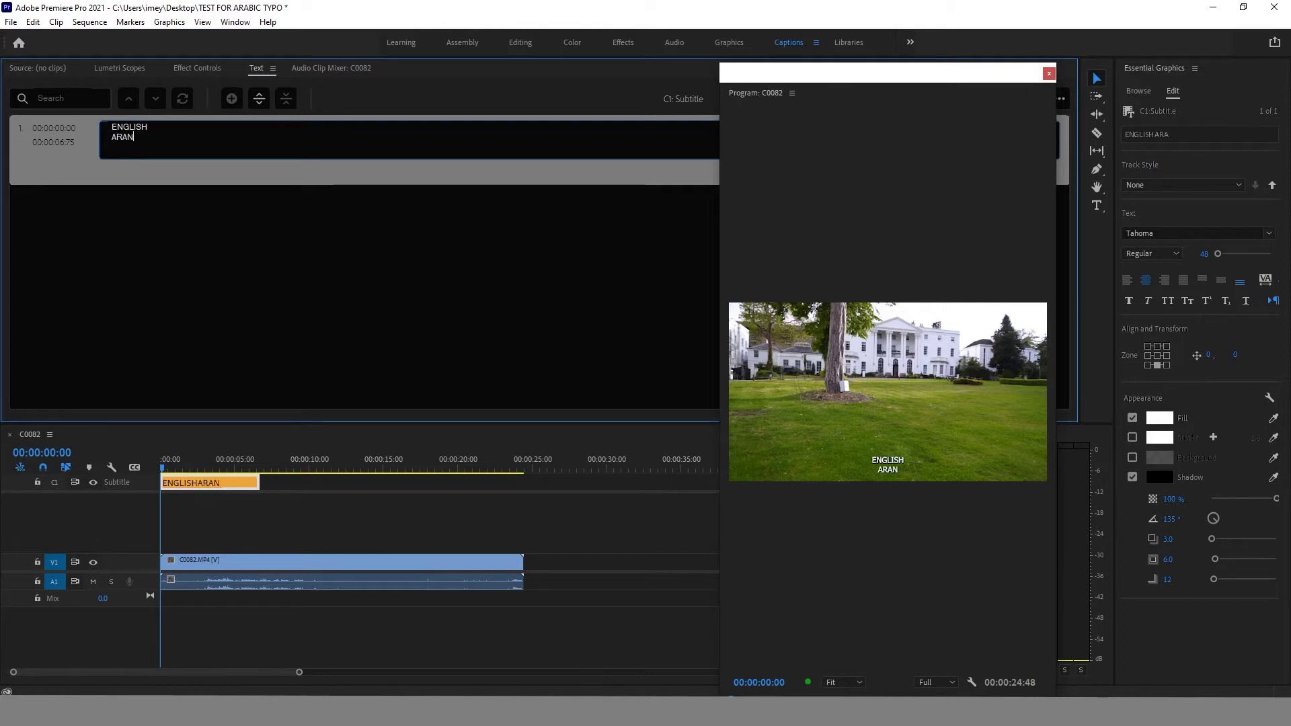
key("ctrl+a")
left_click(853, 648)
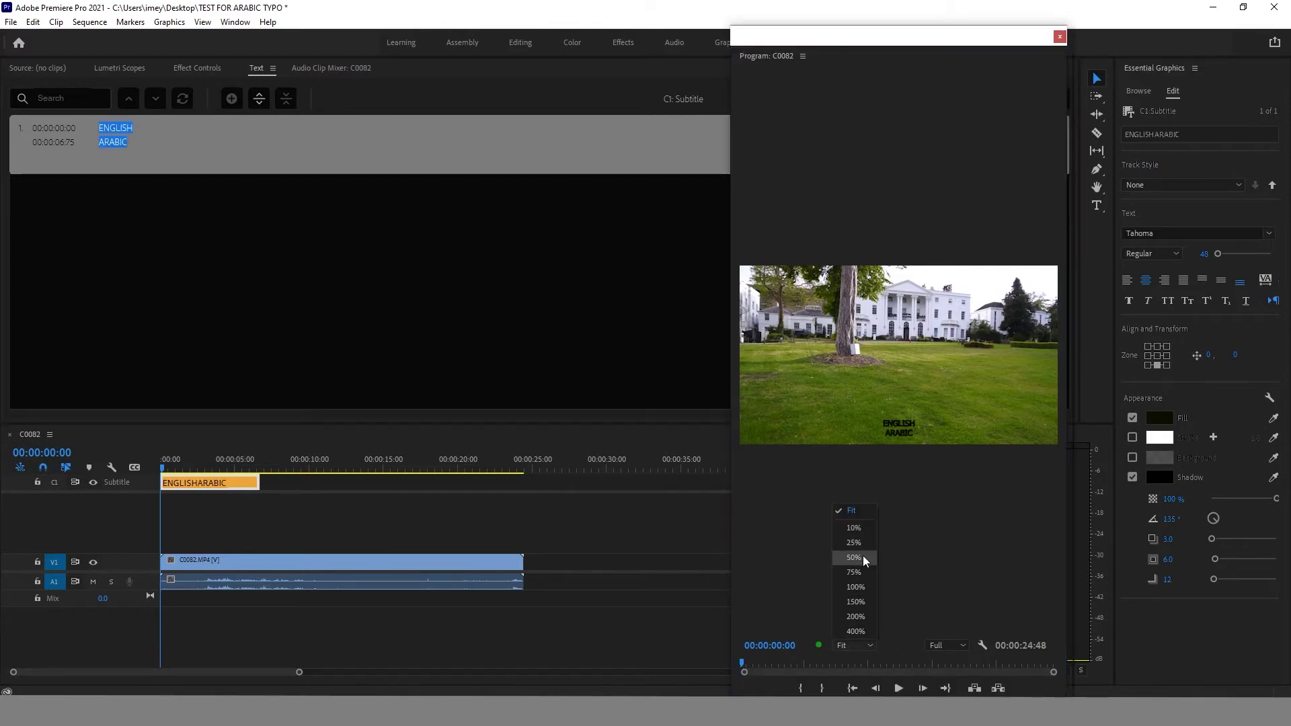
left_click(863, 558)
left_click(901, 515)
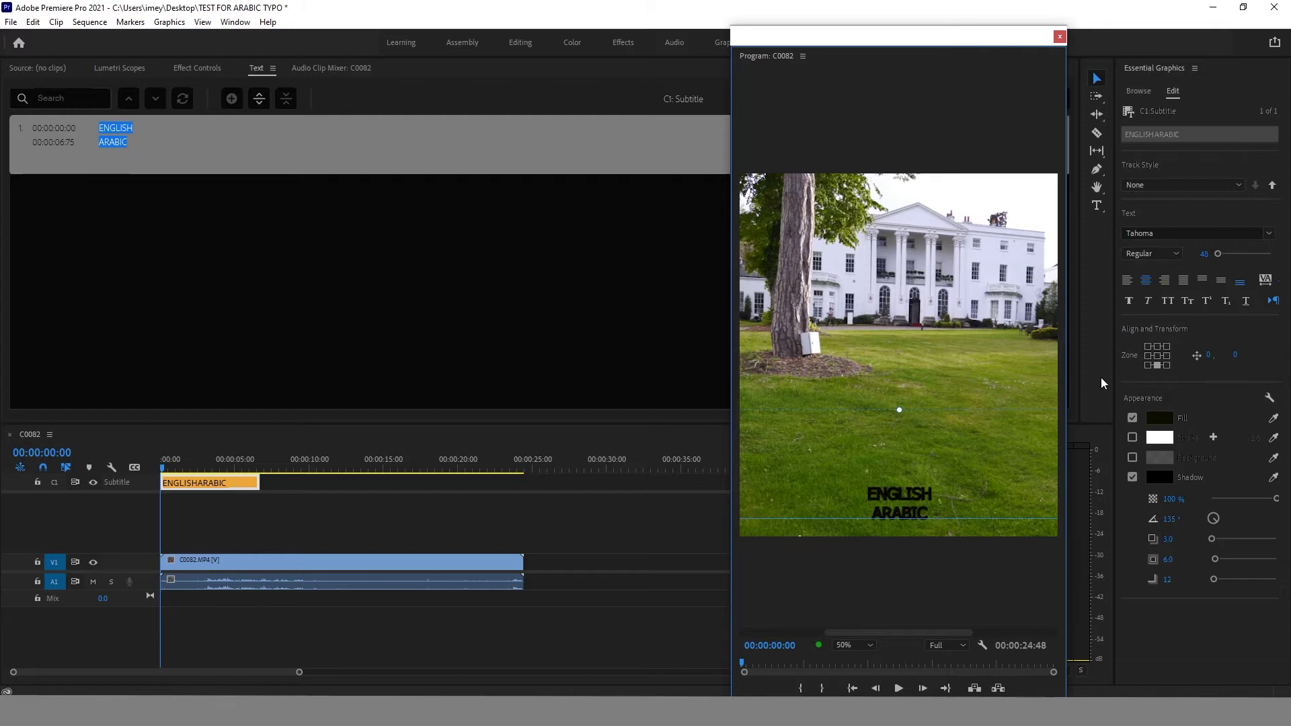
Redo the ARABIC second line by editing the caption directly in the Program monitor.
left_click(1096, 209)
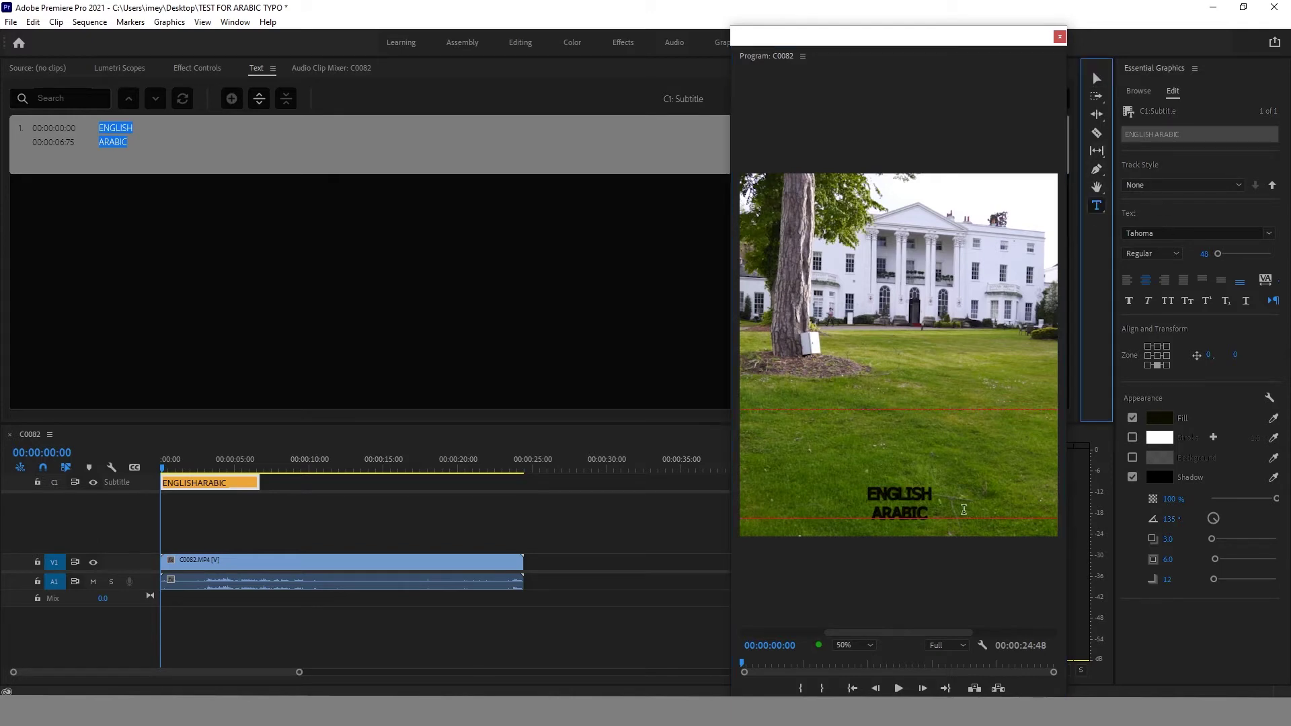
left_click(950, 562)
key("ctrl+z")
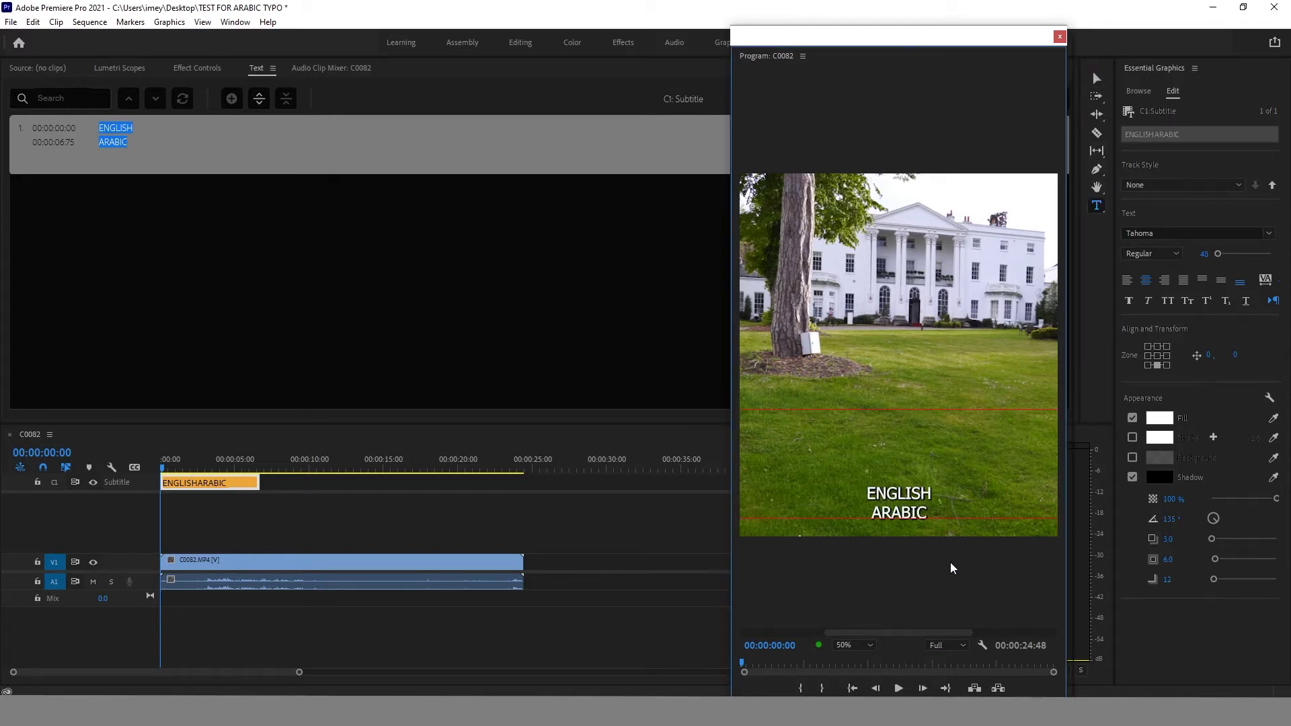
key("ctrl+z")
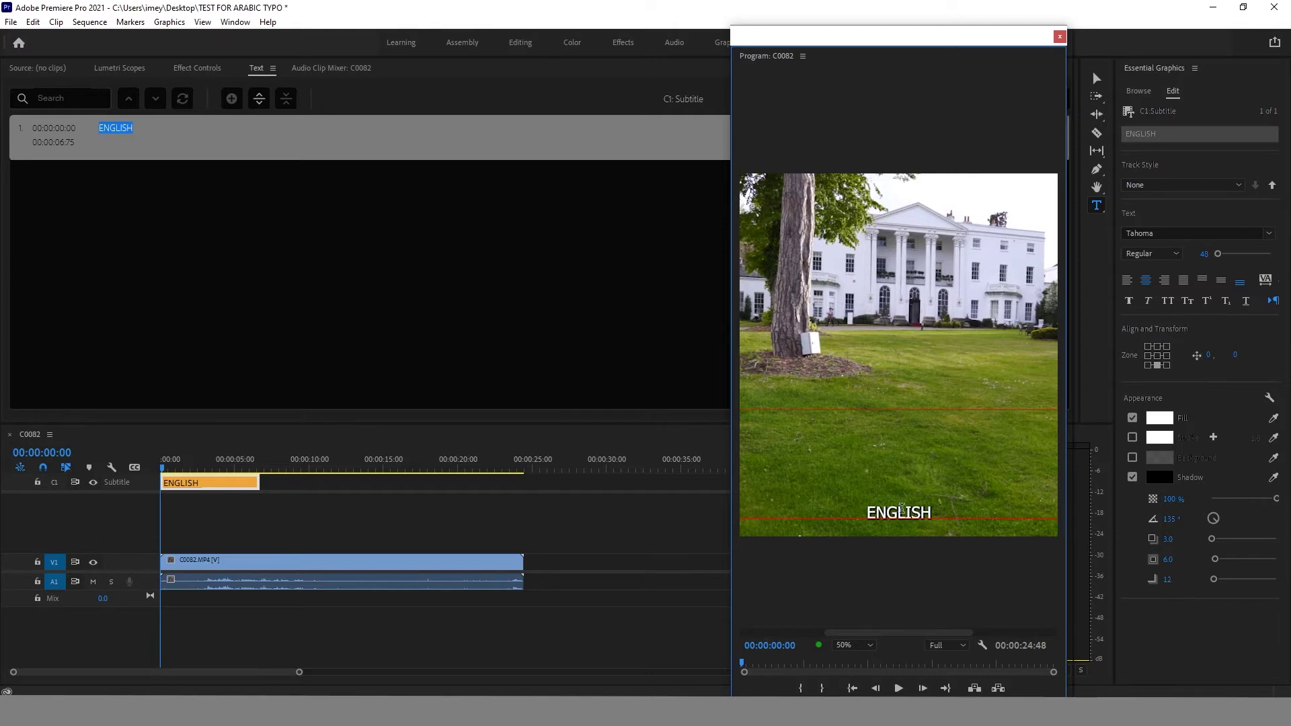
key("Return")
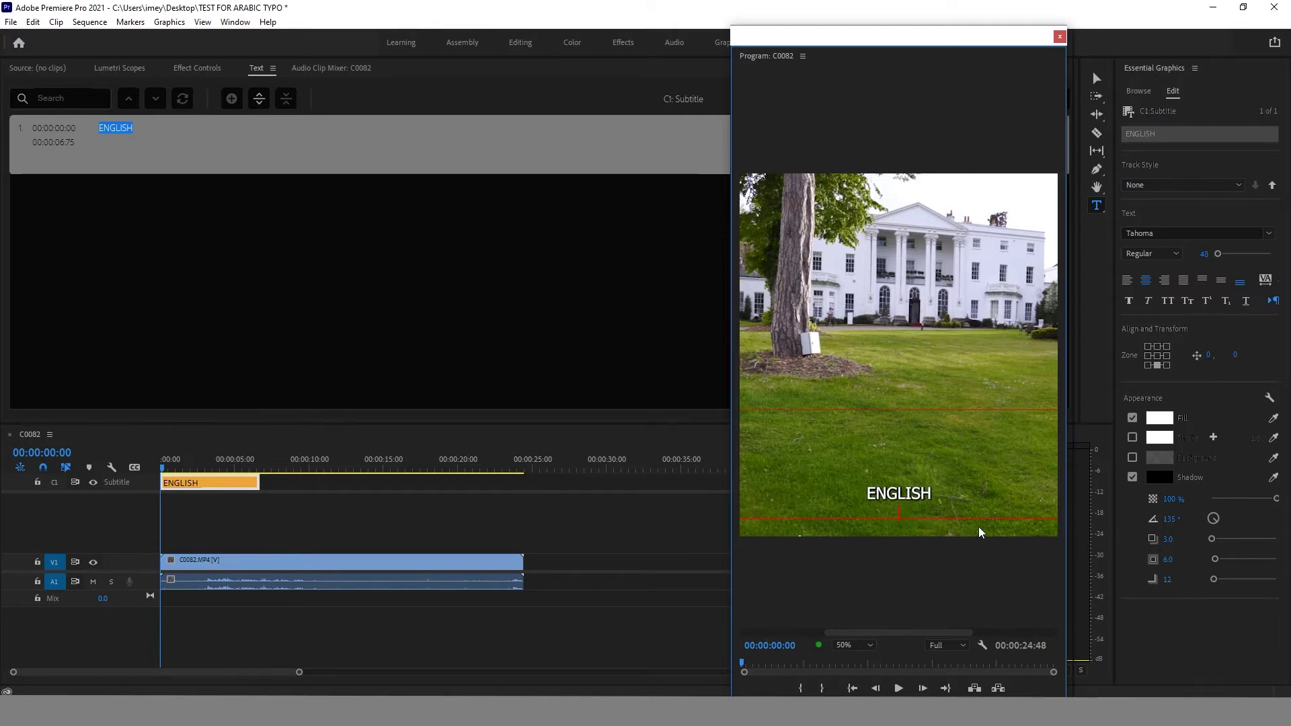
type("ARABIC")
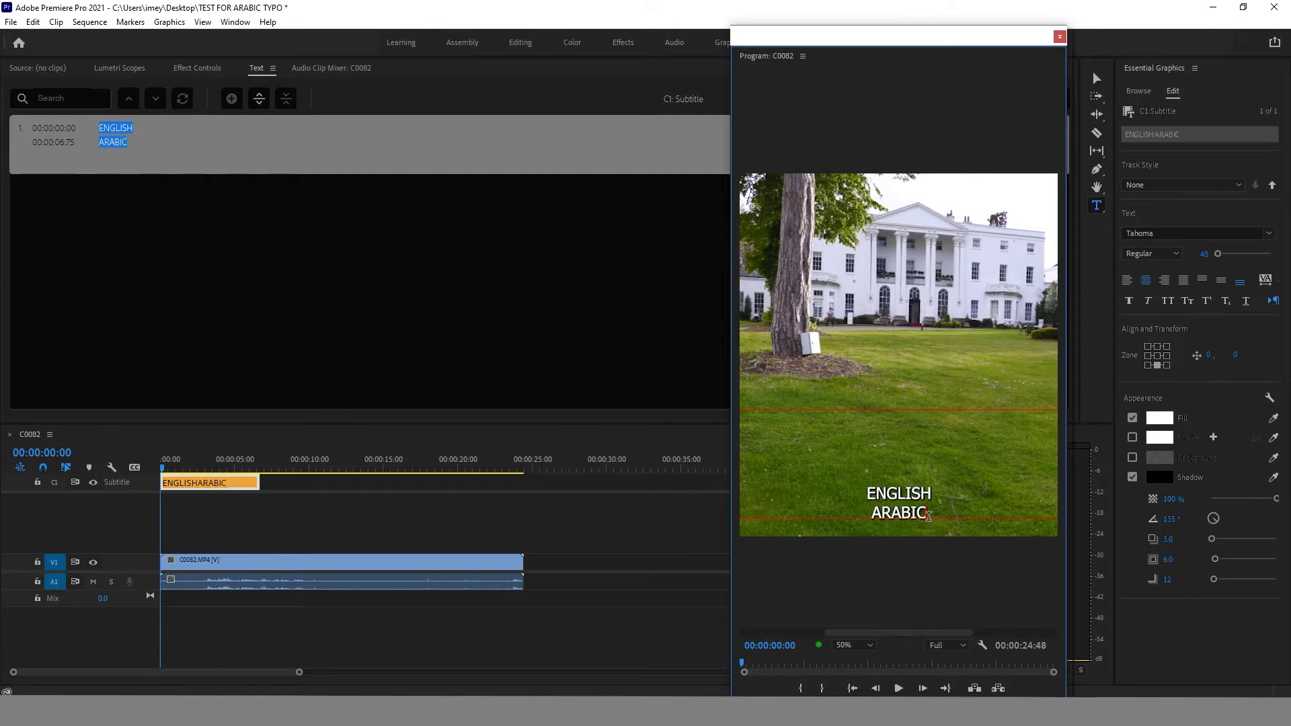
Colour the ARABIC line yellow (FCFF00).
key("shift+Left")
key("shift+Left")
key("shift+Left")
key("shift+Left")
left_click(1159, 418)
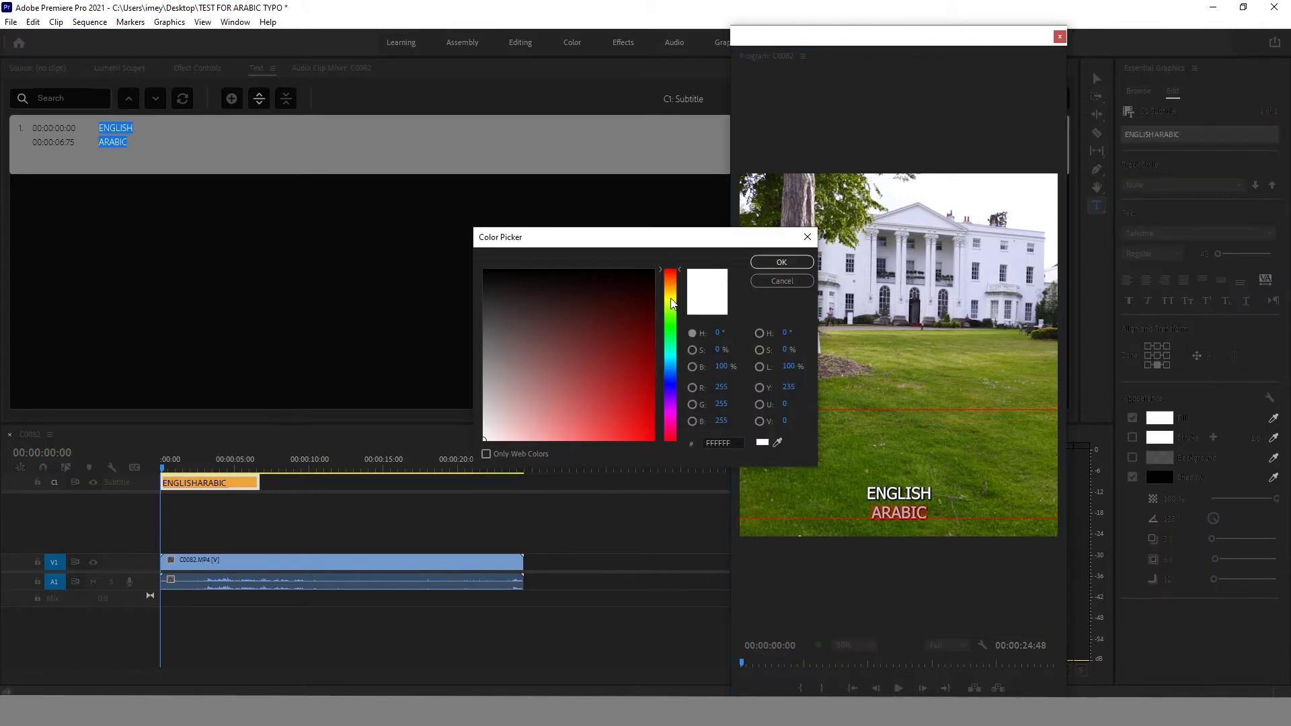
left_click(670, 298)
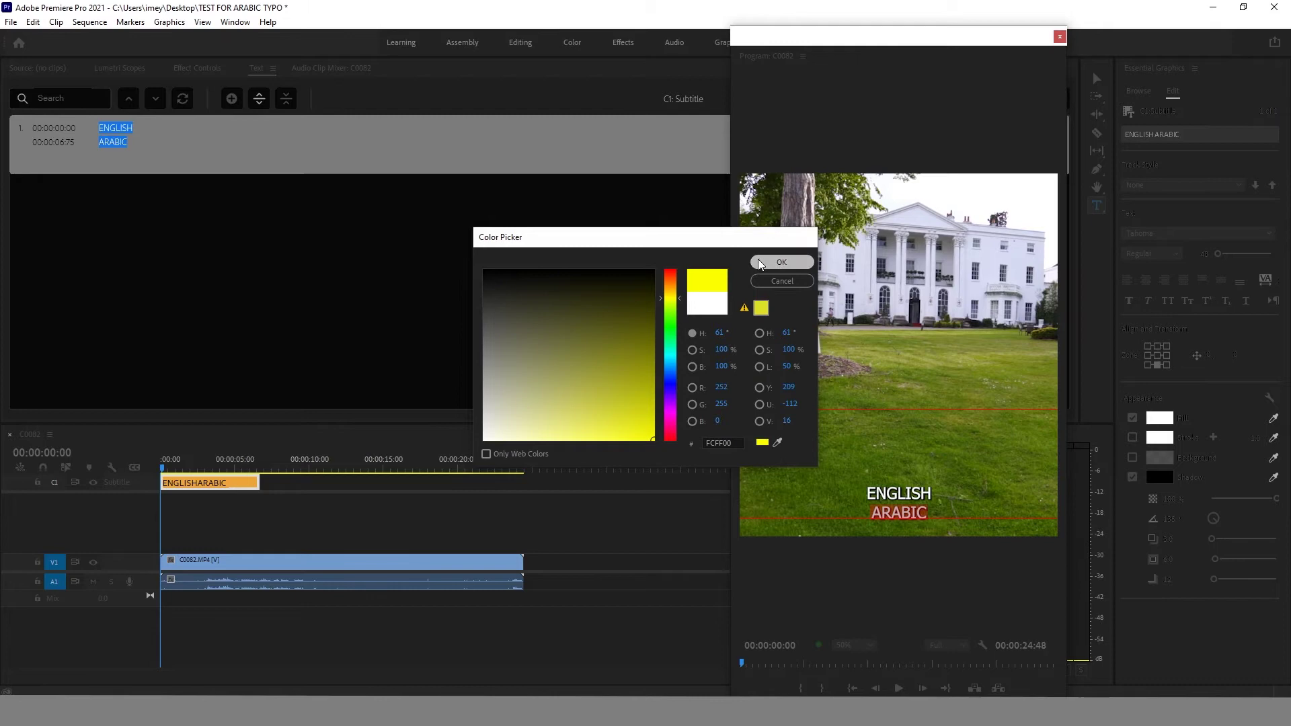
left_click(782, 261)
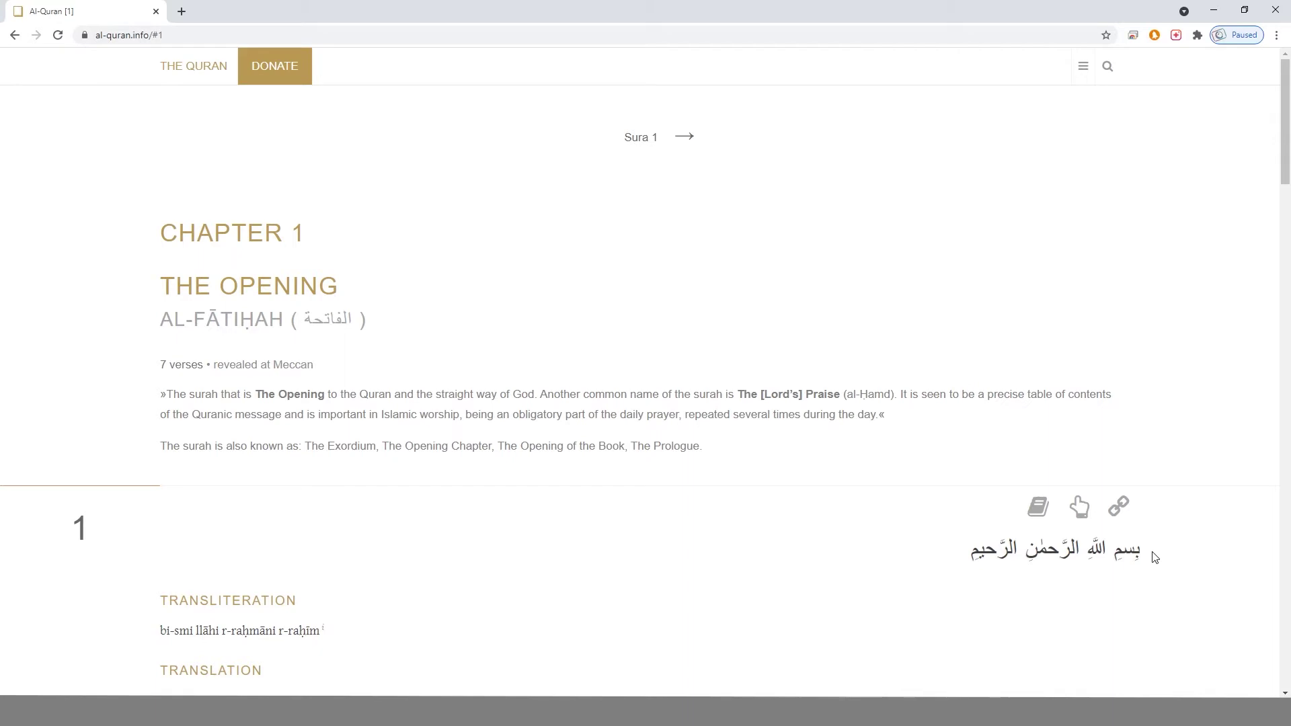
Copy the Arabic Bismillah verse from al-quran.info.
left_click_drag(1154, 553, 974, 548)
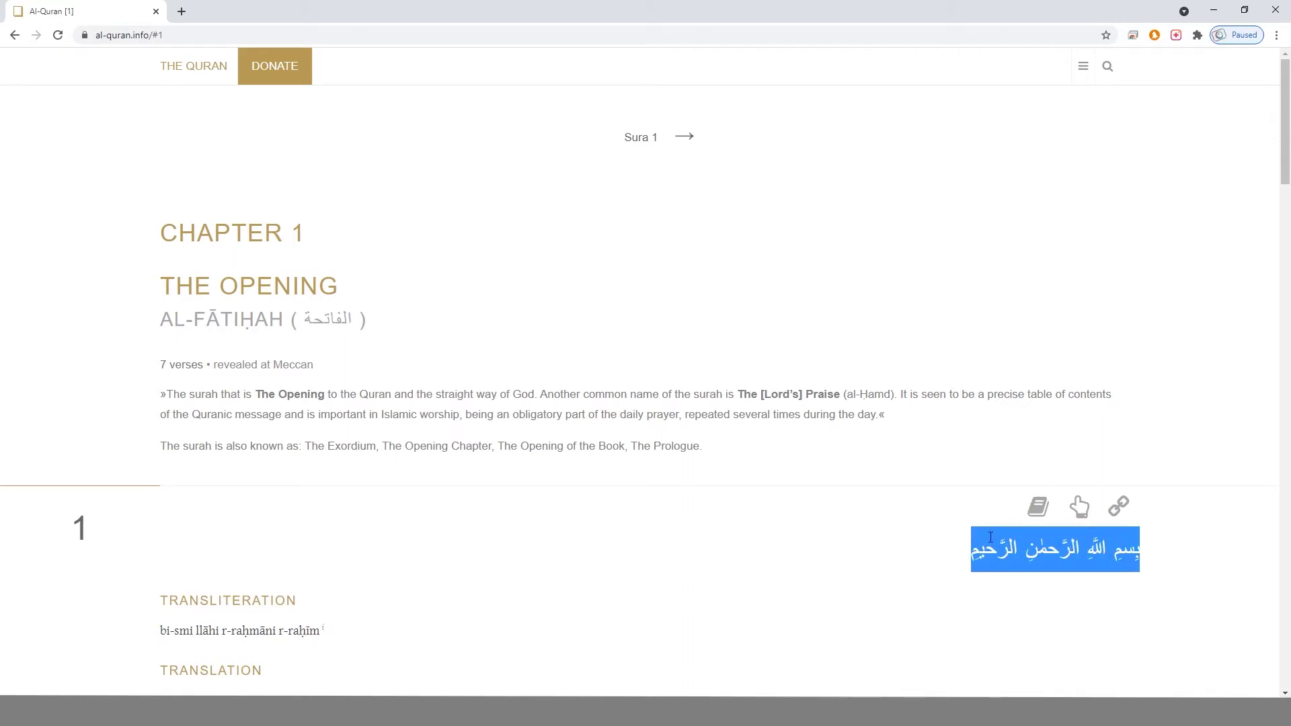
right_click(991, 538)
left_click(1018, 551)
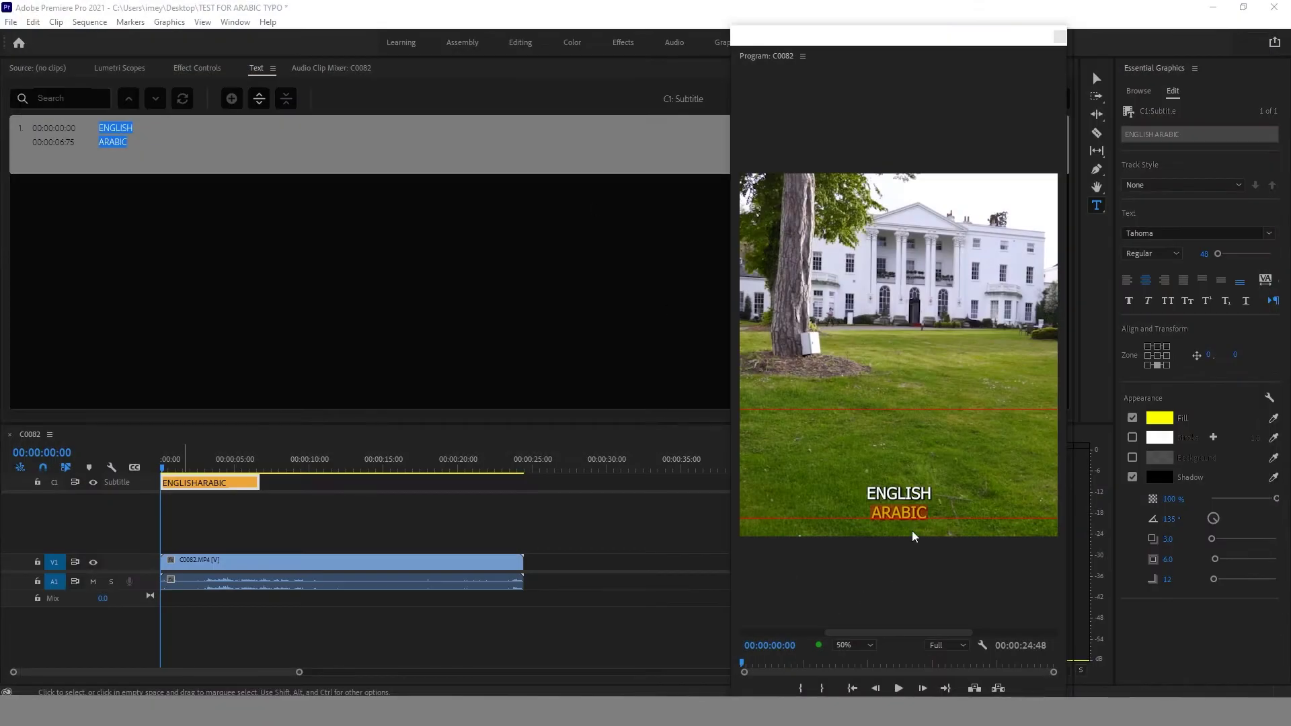
Paste the Bismillah verse after ARABIC and select the Arabic words.
left_click(922, 513)
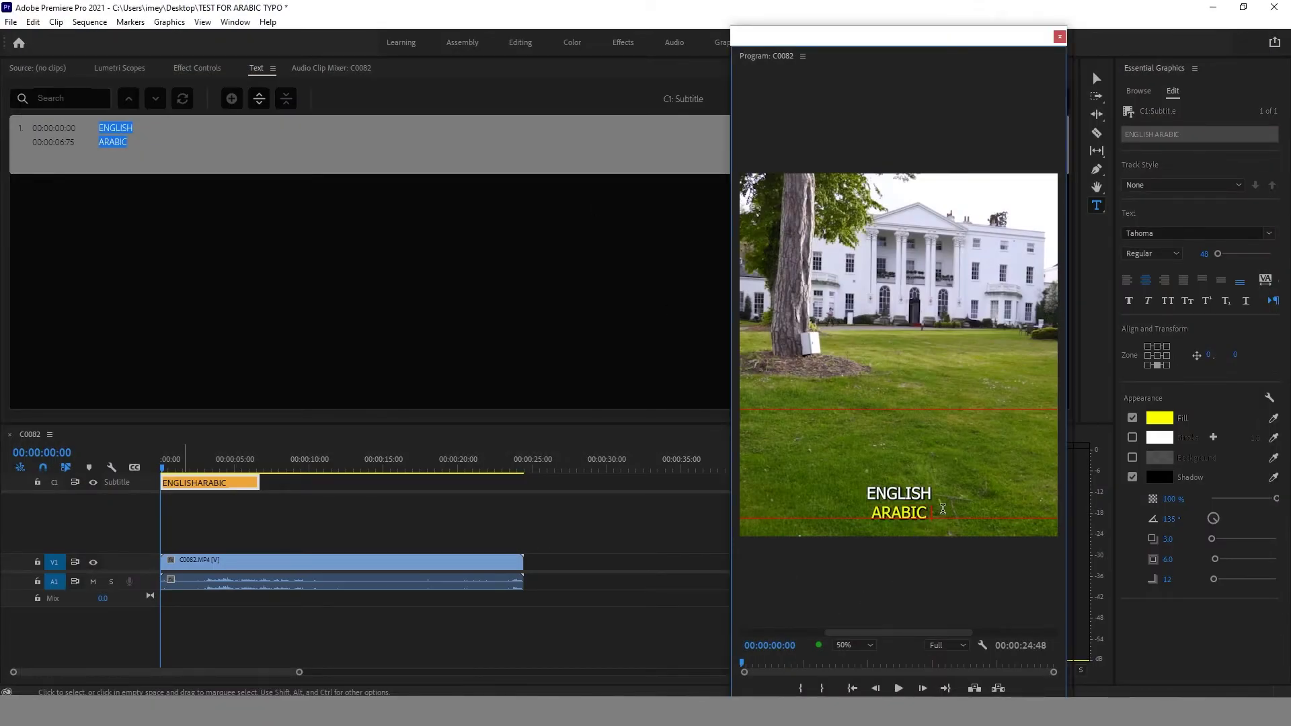
key("ctrl+v")
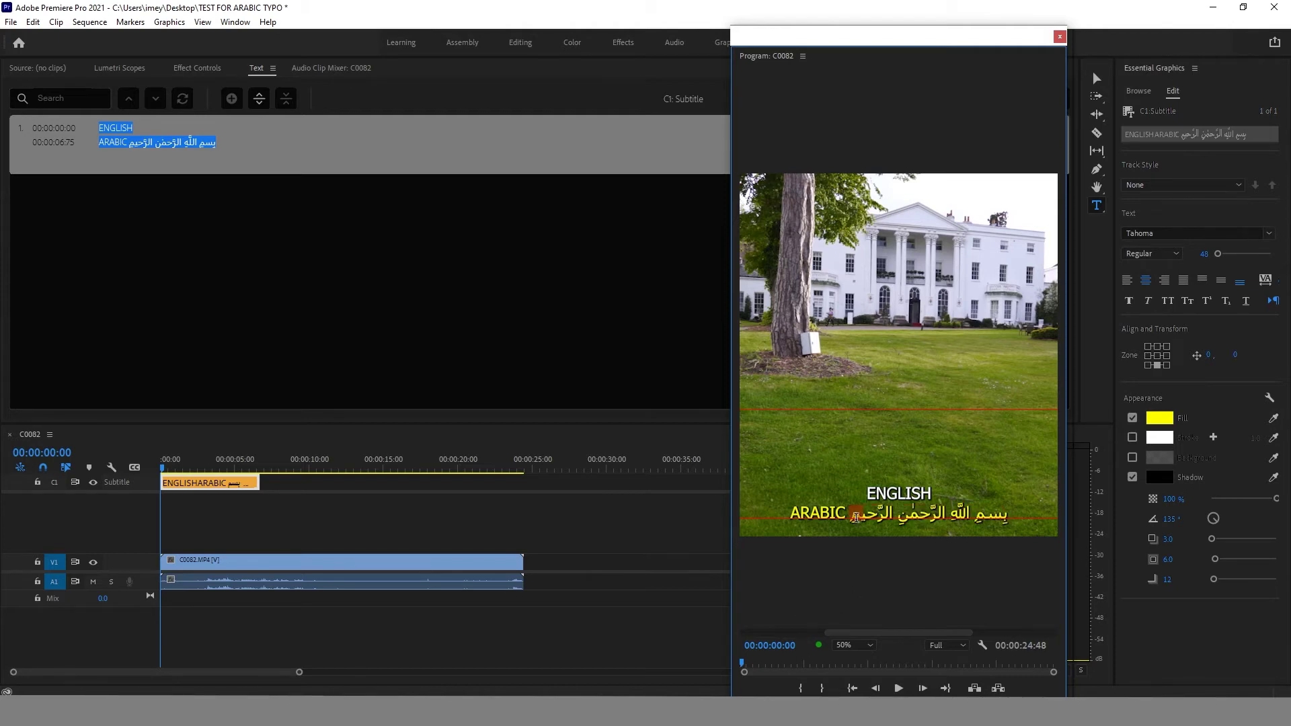
left_click_drag(1011, 520, 849, 514)
Search the font list for Adobe and Arabic fonts.
left_click(1270, 235)
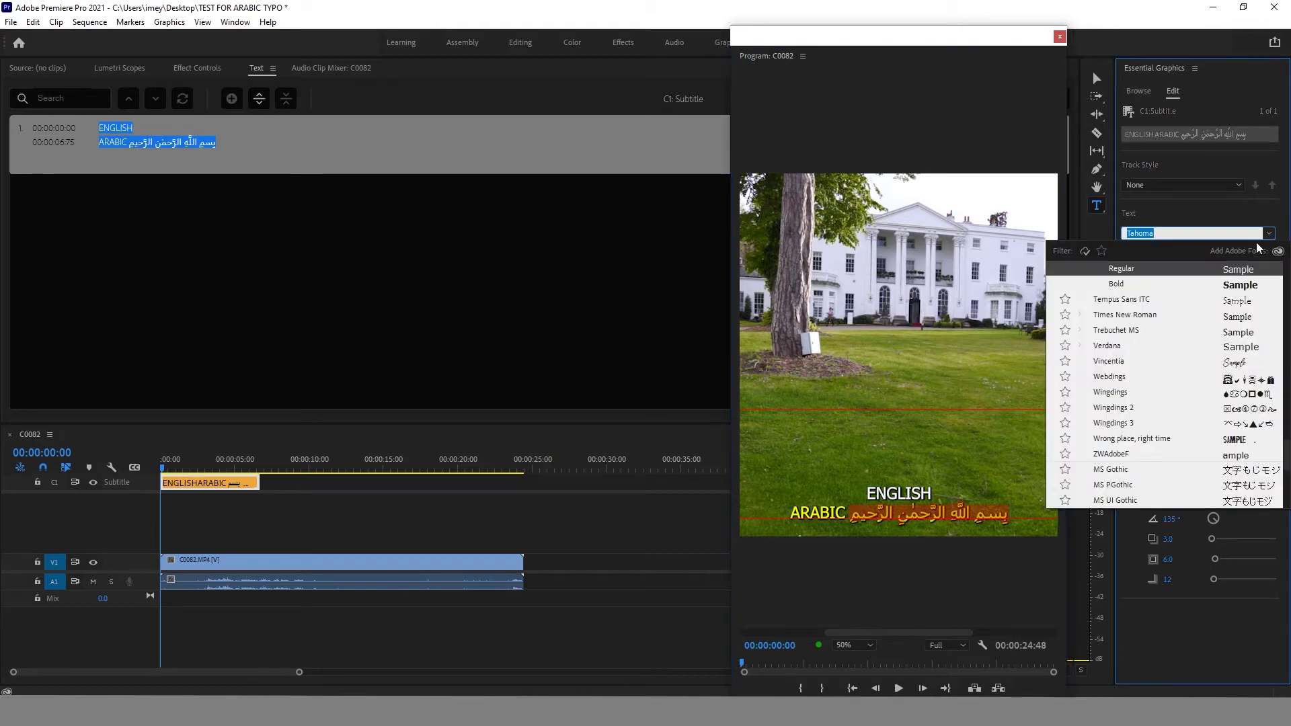
type("ADOBE")
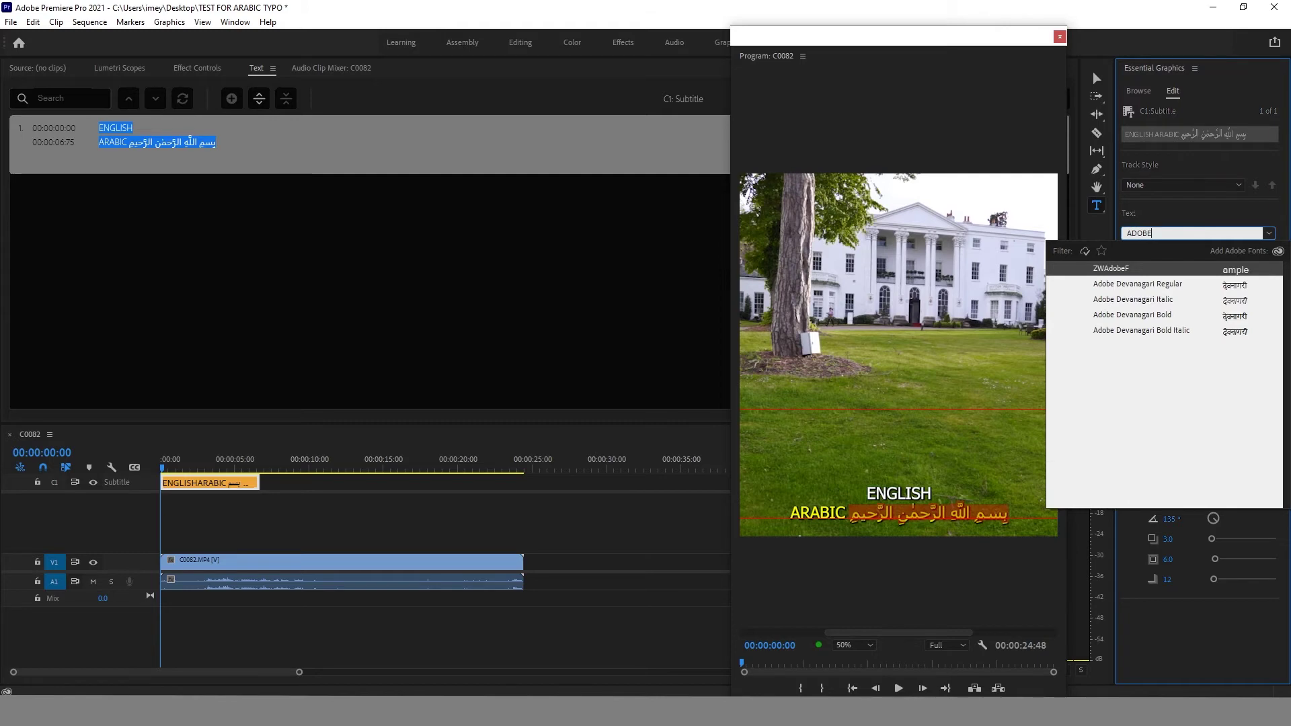
key("BackSpace")
key("BackSpace")
key("BackSpace")
type("ARAB")
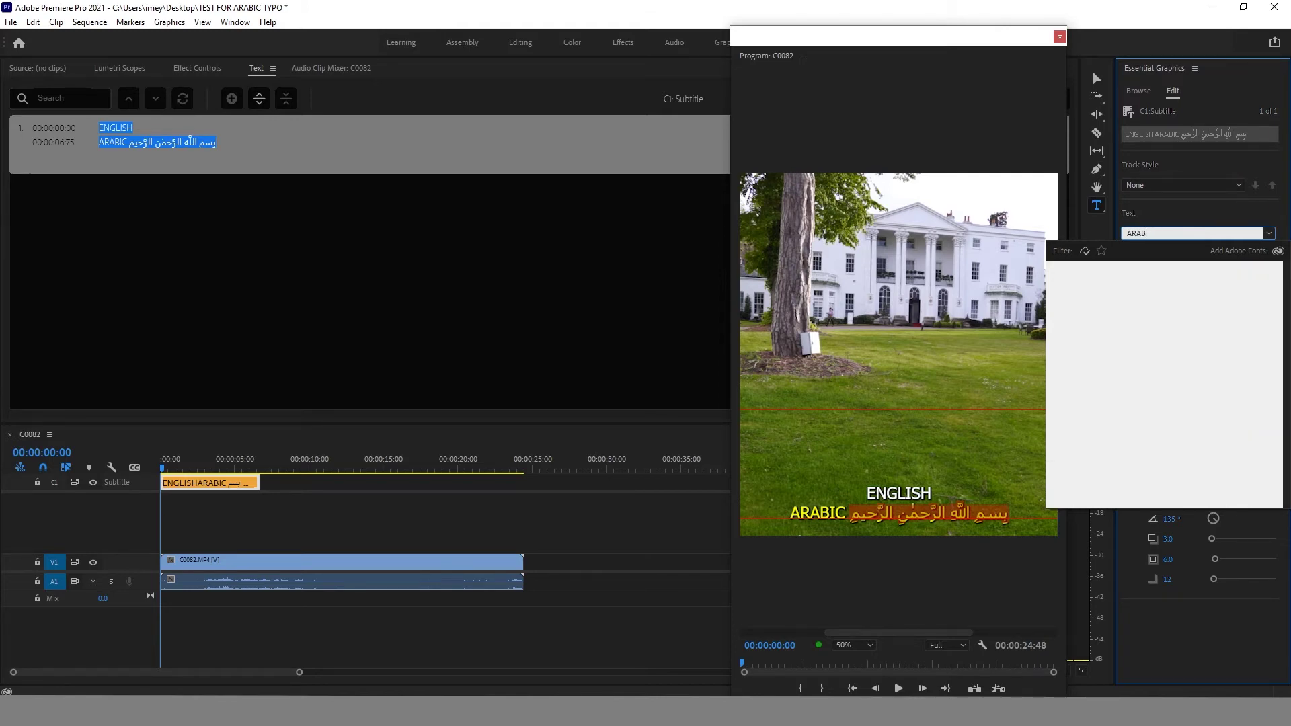
key("BackSpace")
key("BackSpace")
key("BackSpace")
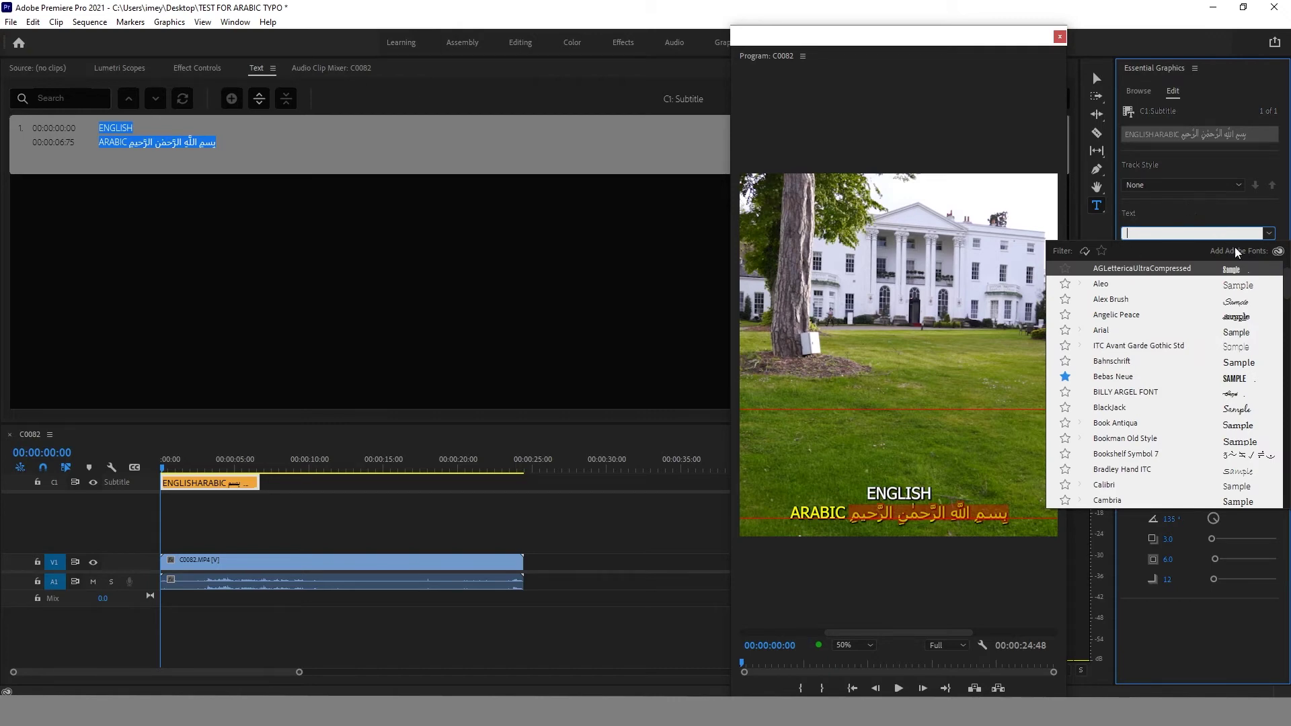
Open the Nassim Arabic font family page in Adobe Fonts.
left_click(1277, 252)
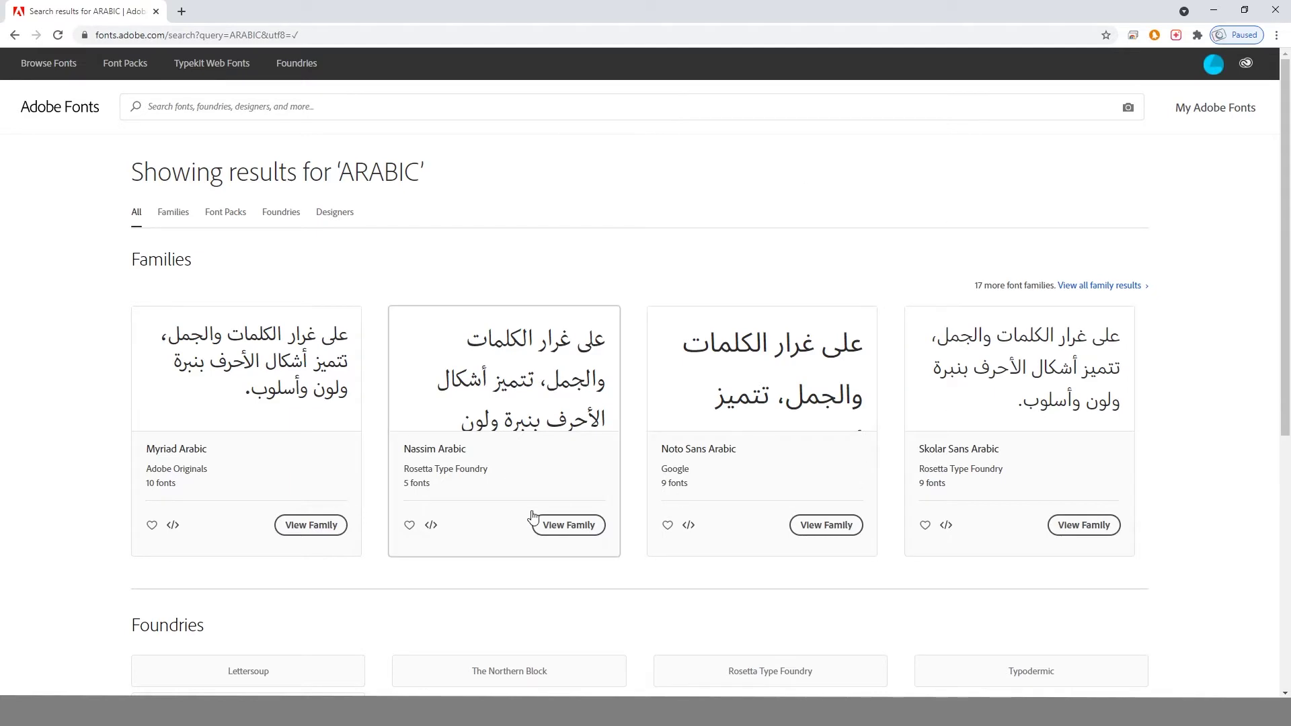
scroll(532, 516, "down", 3)
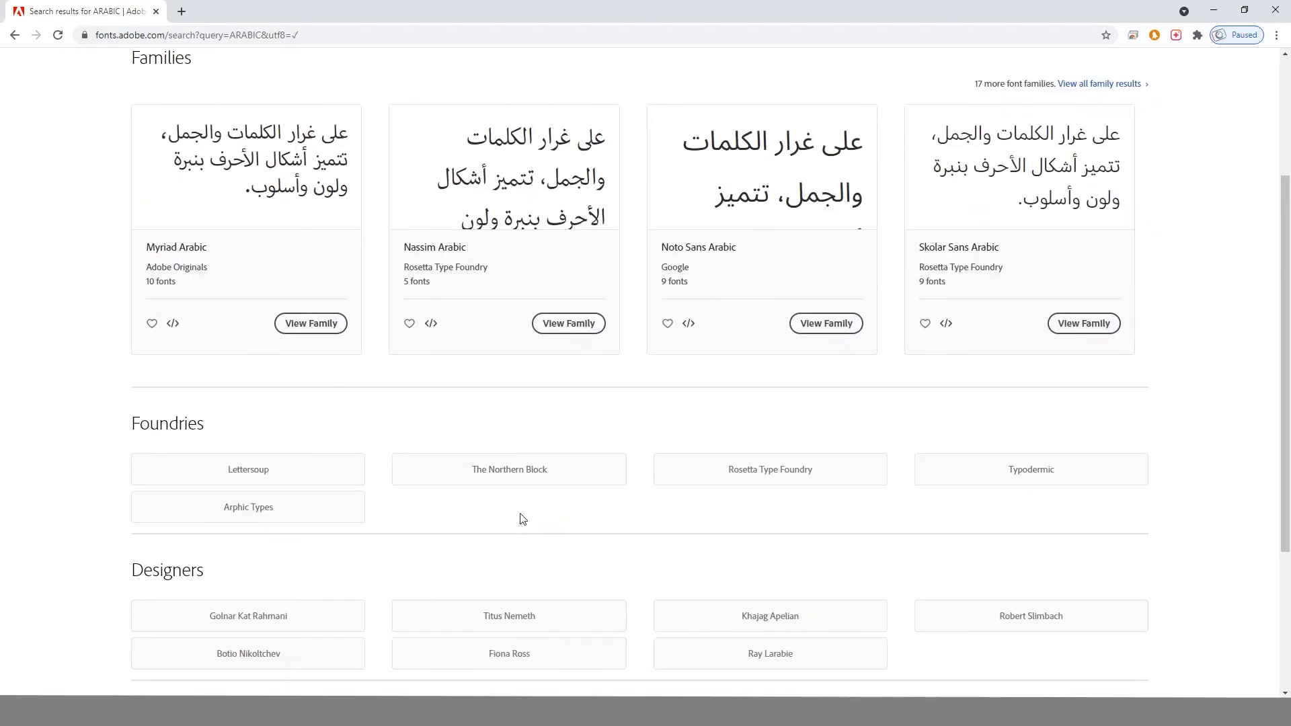
scroll(521, 518, "up", 2)
scroll(522, 518, "down", 5)
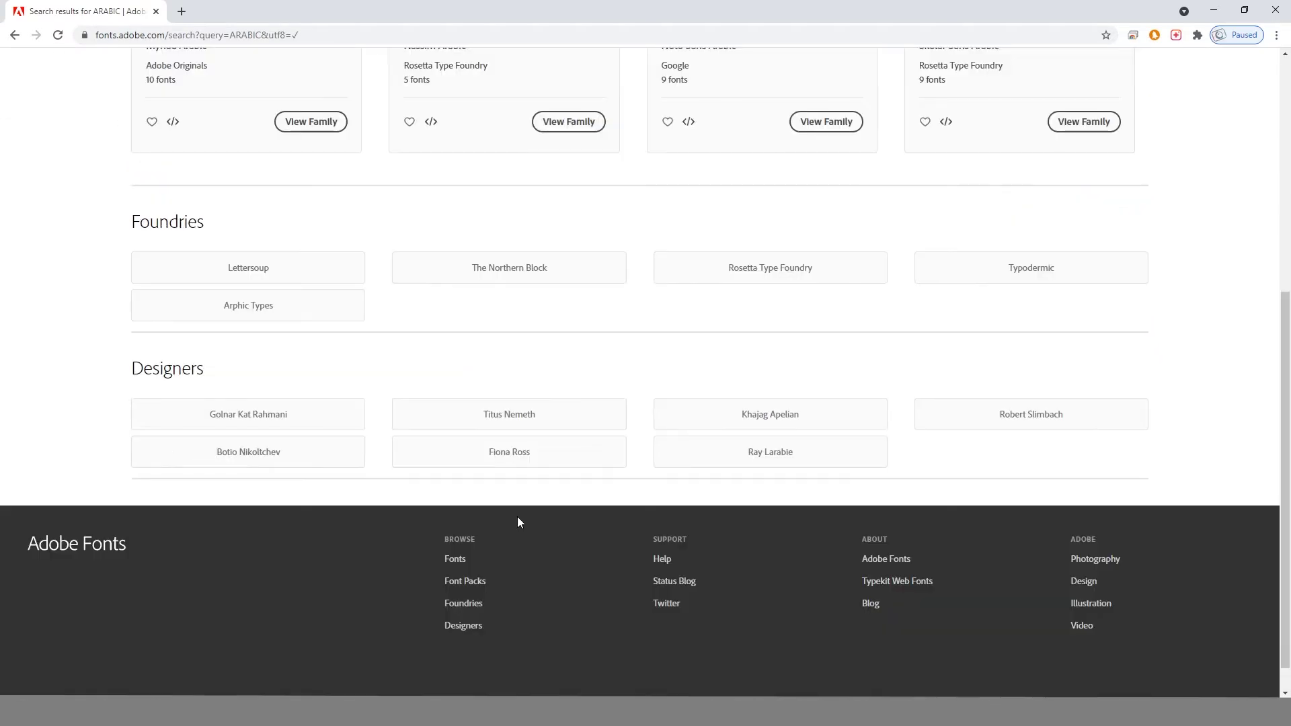
scroll(569, 357, "up", 3)
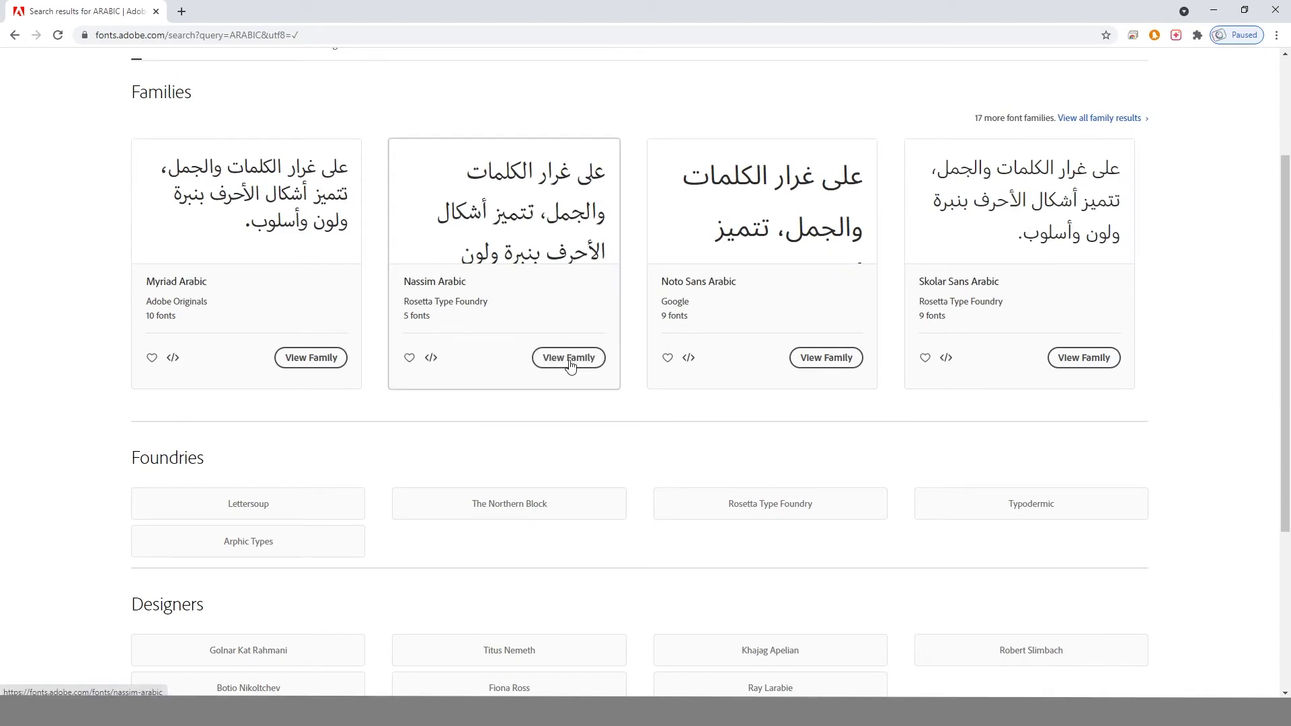
left_click(541, 244)
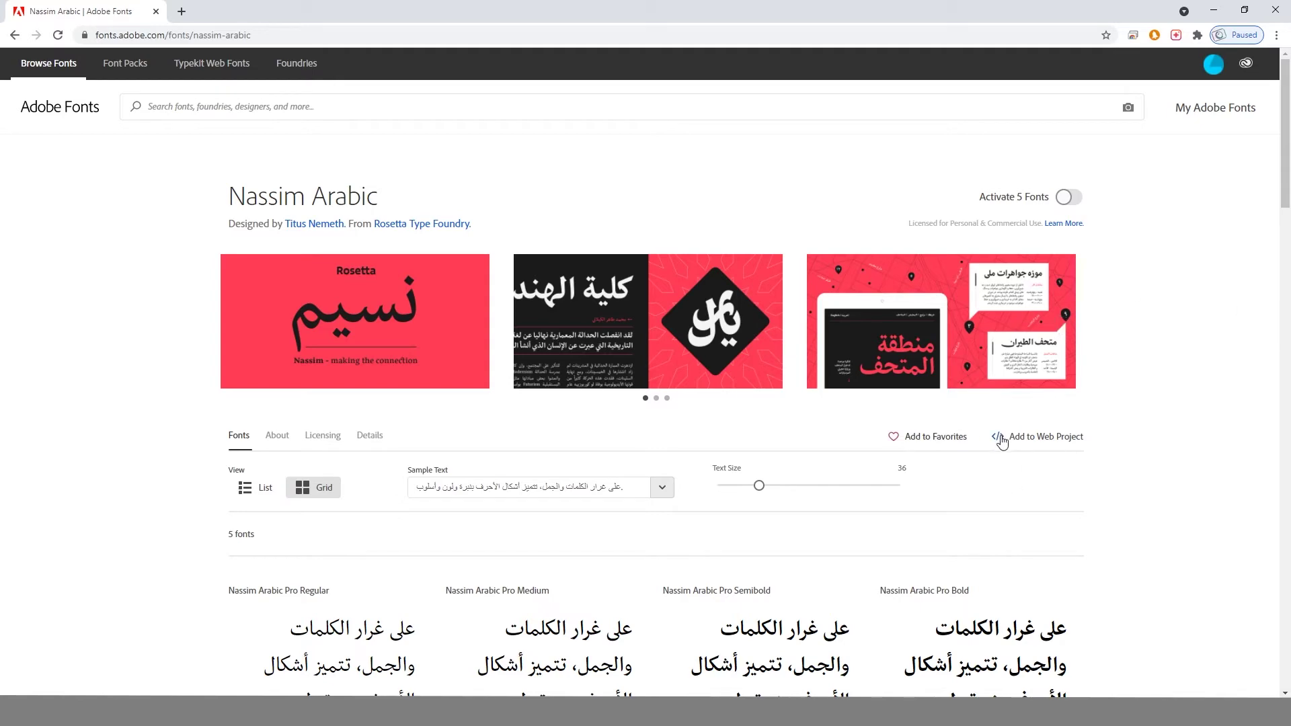
Activate the Nassim Arabic Pro Regular, Medium, Bold and Extrabold styles.
scroll(350, 449, "down", 6)
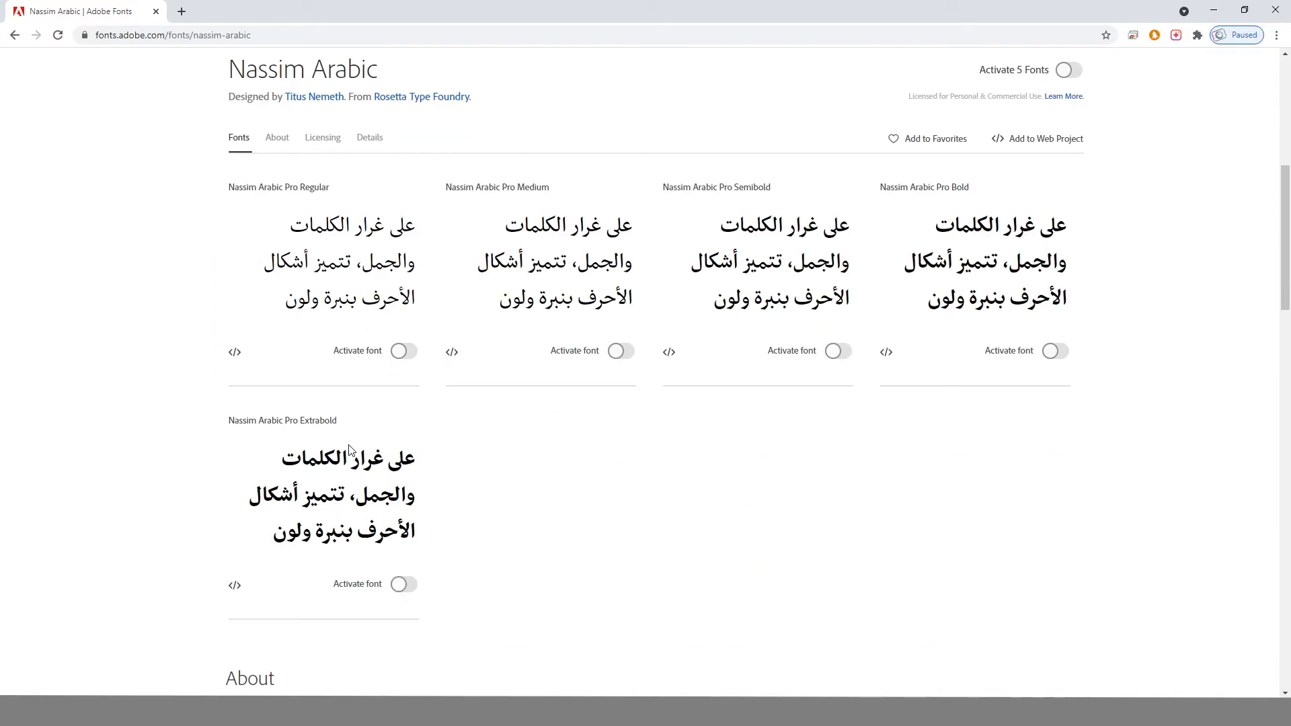
scroll(349, 450, "up", 5)
scroll(349, 450, "down", 5)
scroll(349, 450, "down", 4)
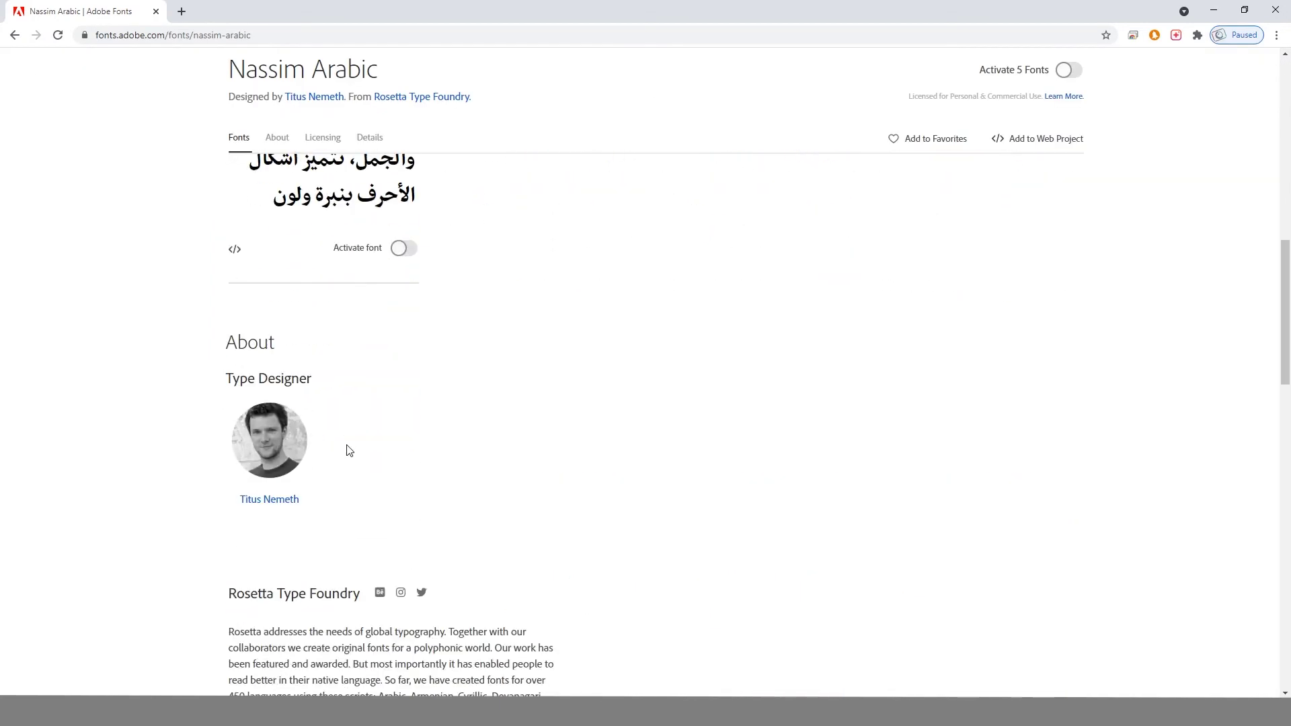
scroll(345, 447, "up", 7)
left_click(620, 485)
left_click(406, 485)
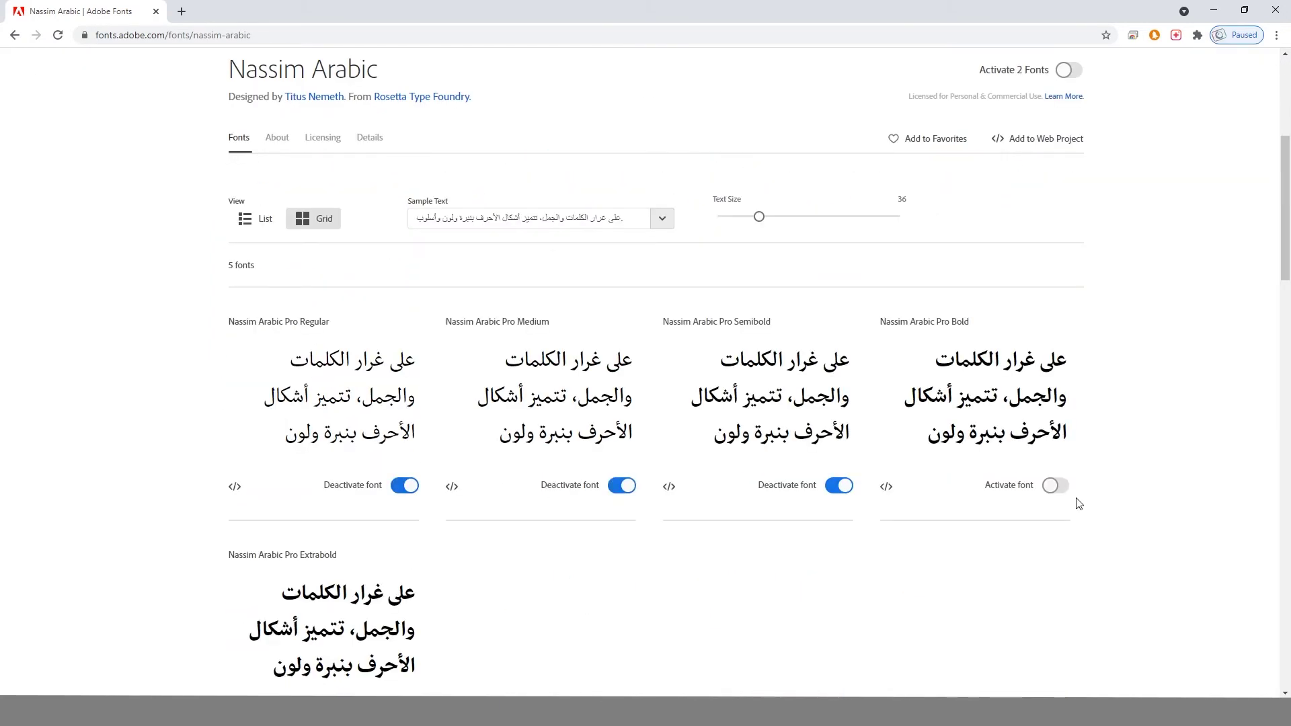
left_click(1053, 485)
scroll(723, 485, "down", 4)
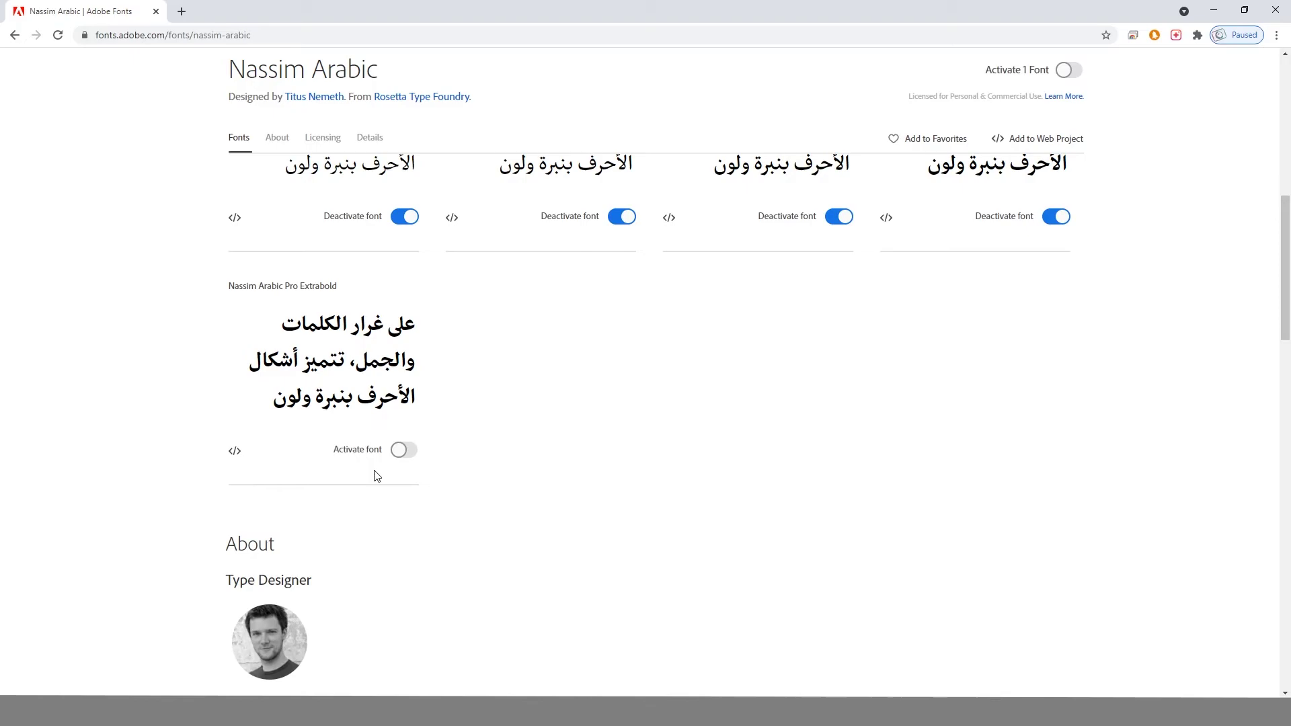
left_click(403, 449)
key("alt+Tab")
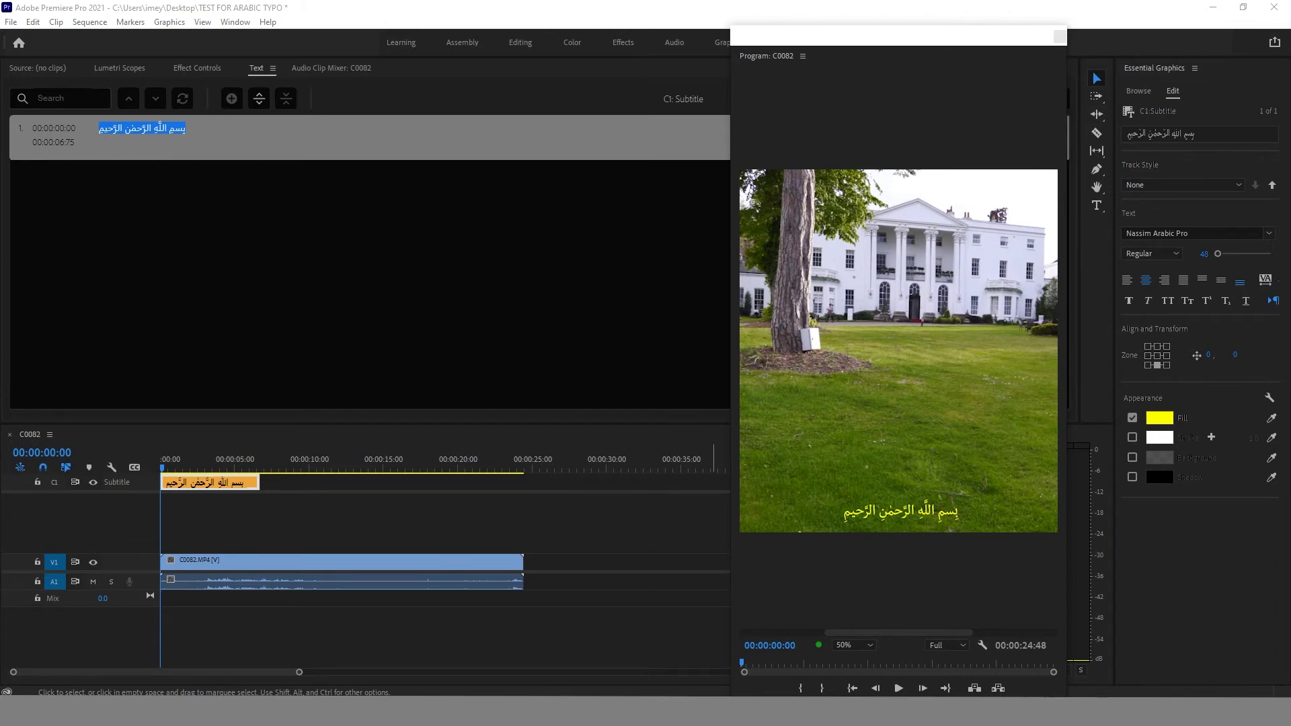
Close the Creative Cloud install page and open Premiere Pro's Essential Graphics font list.
key("alt+Tab")
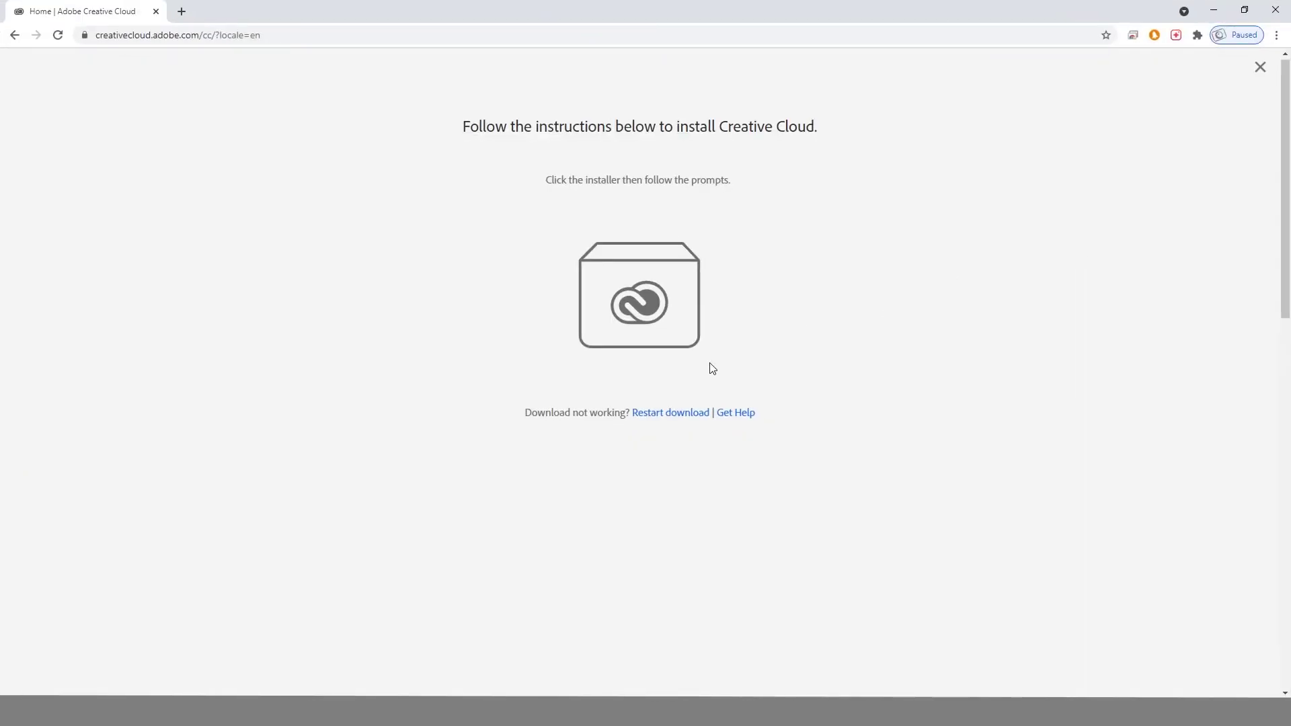
left_click(1276, 9)
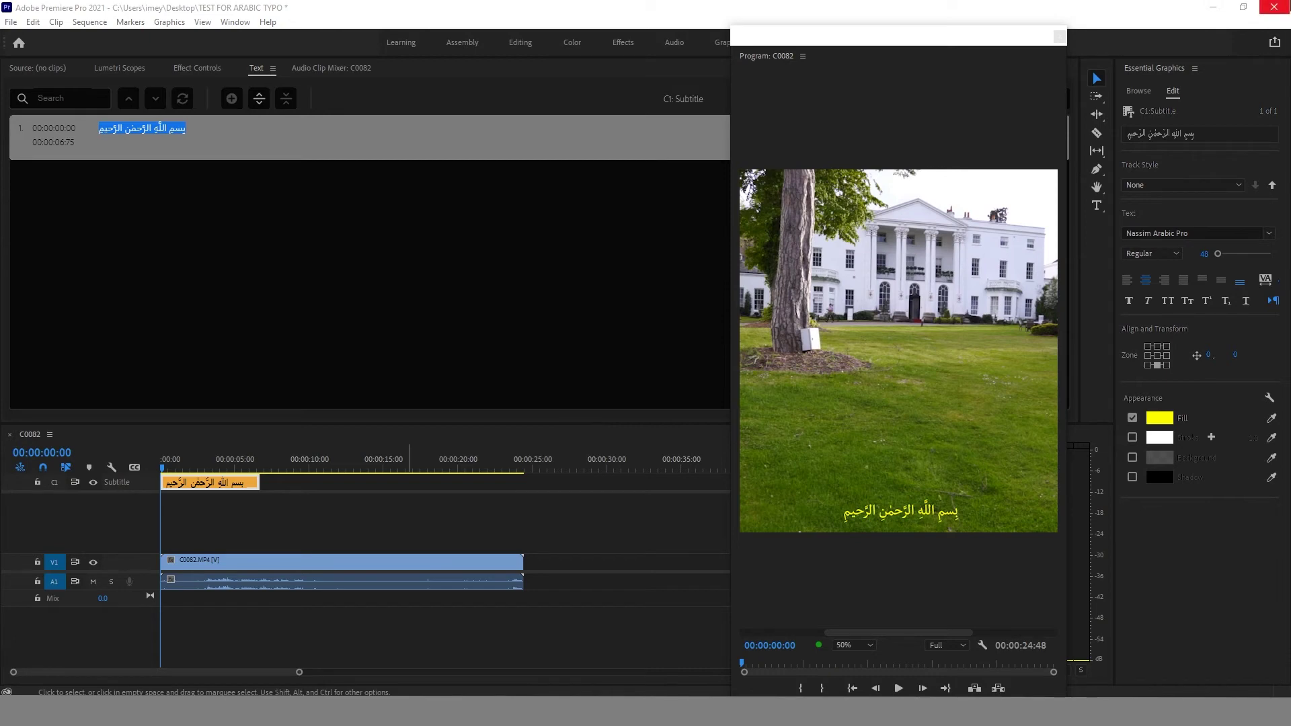
left_click(1171, 233)
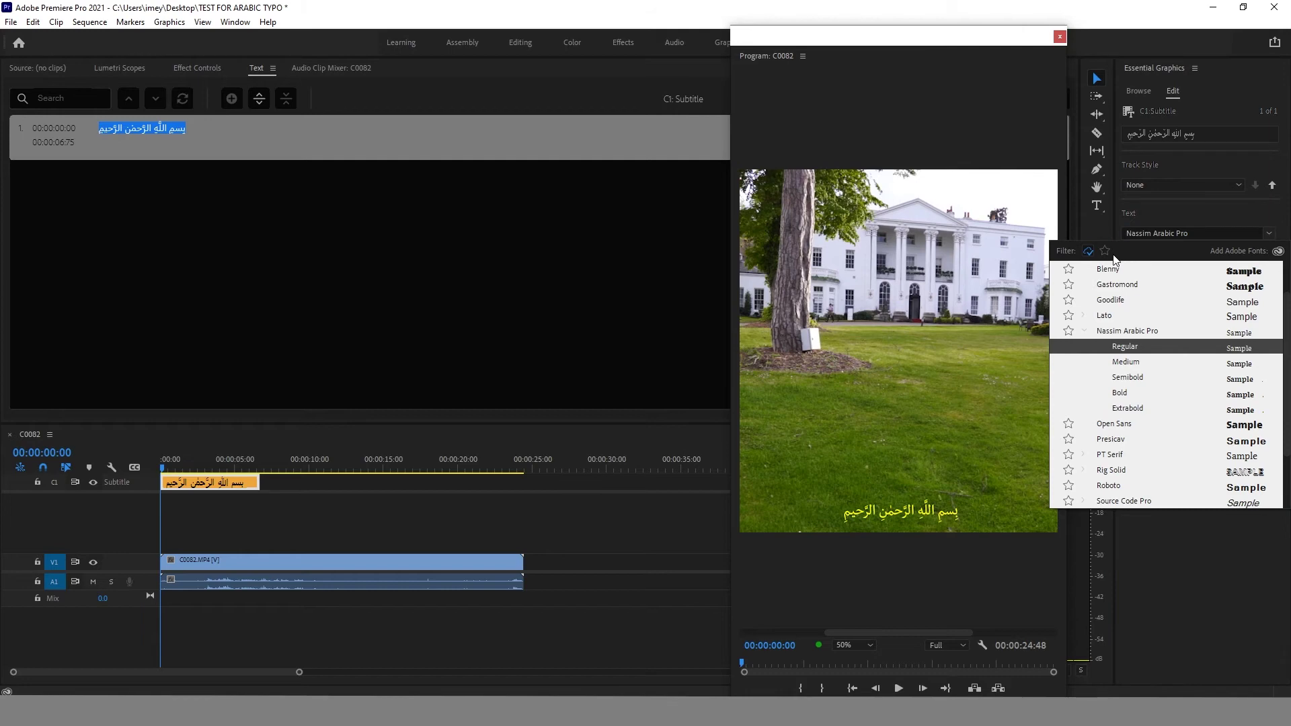
Apply Nassim Arabic Pro Regular to the Basmala caption.
left_click(1106, 251)
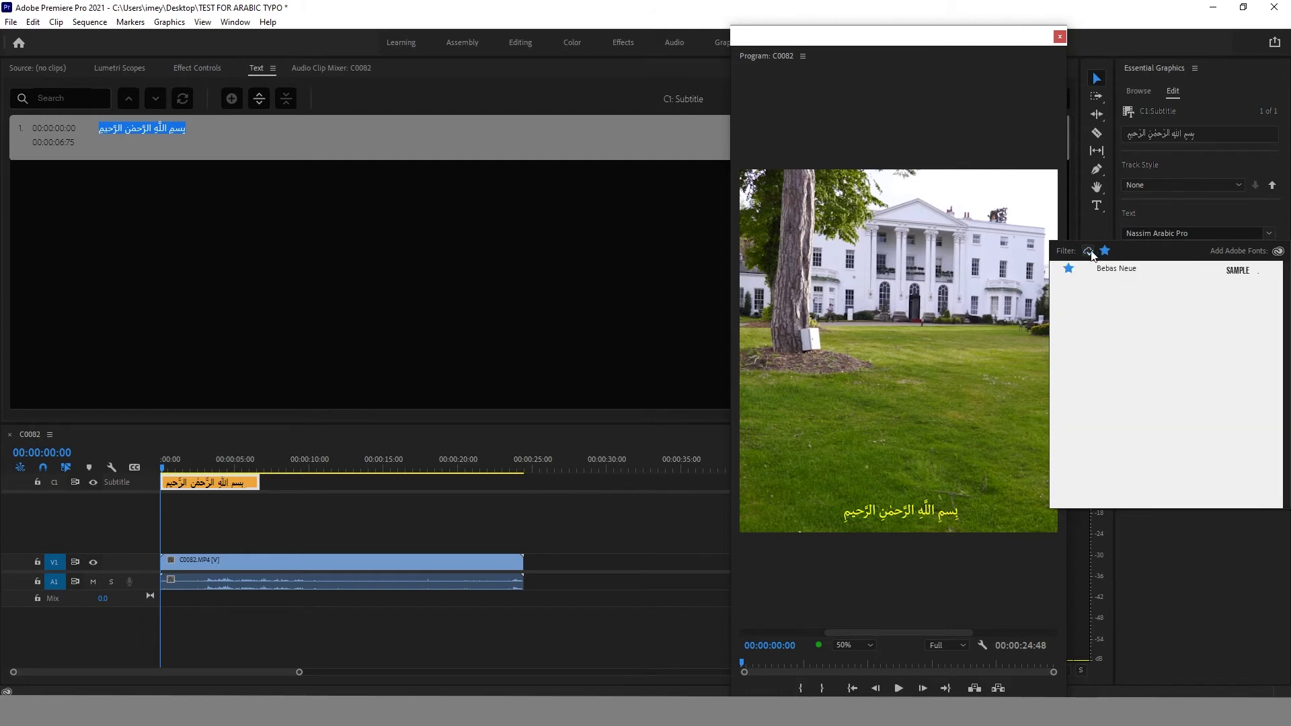
left_click(1106, 251)
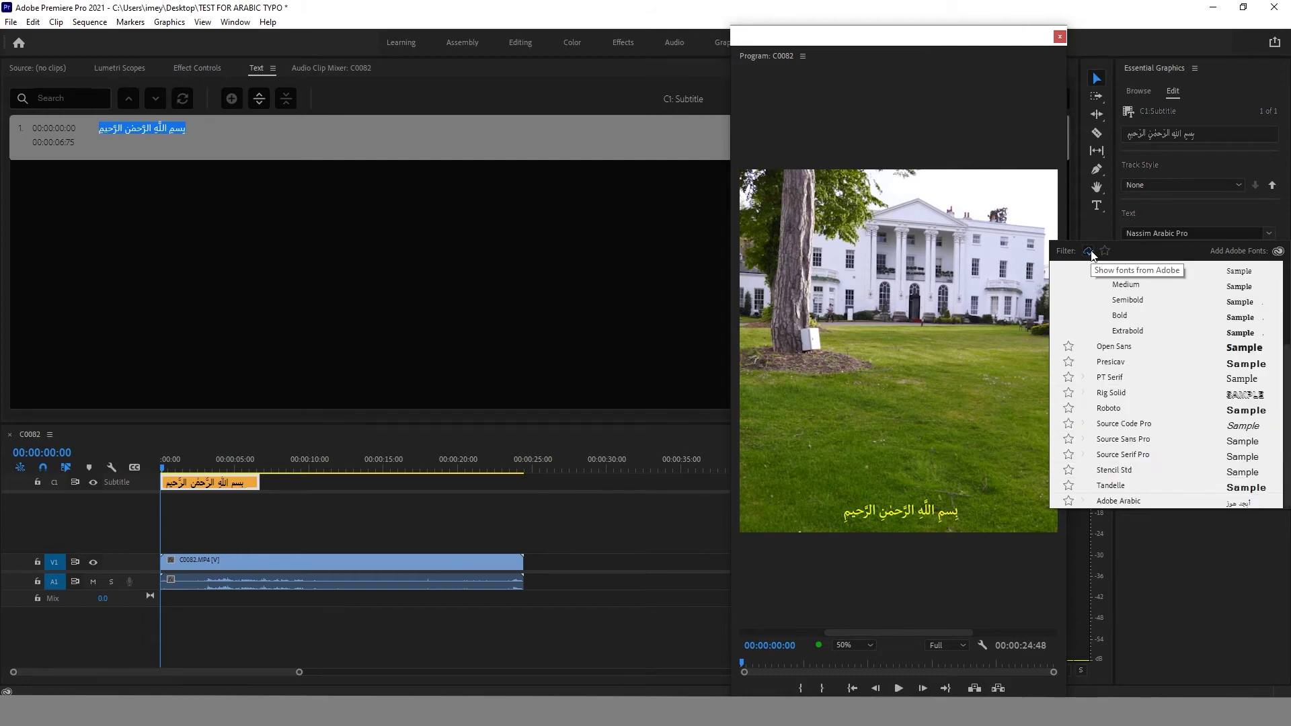
scroll(1137, 349, "down", 5)
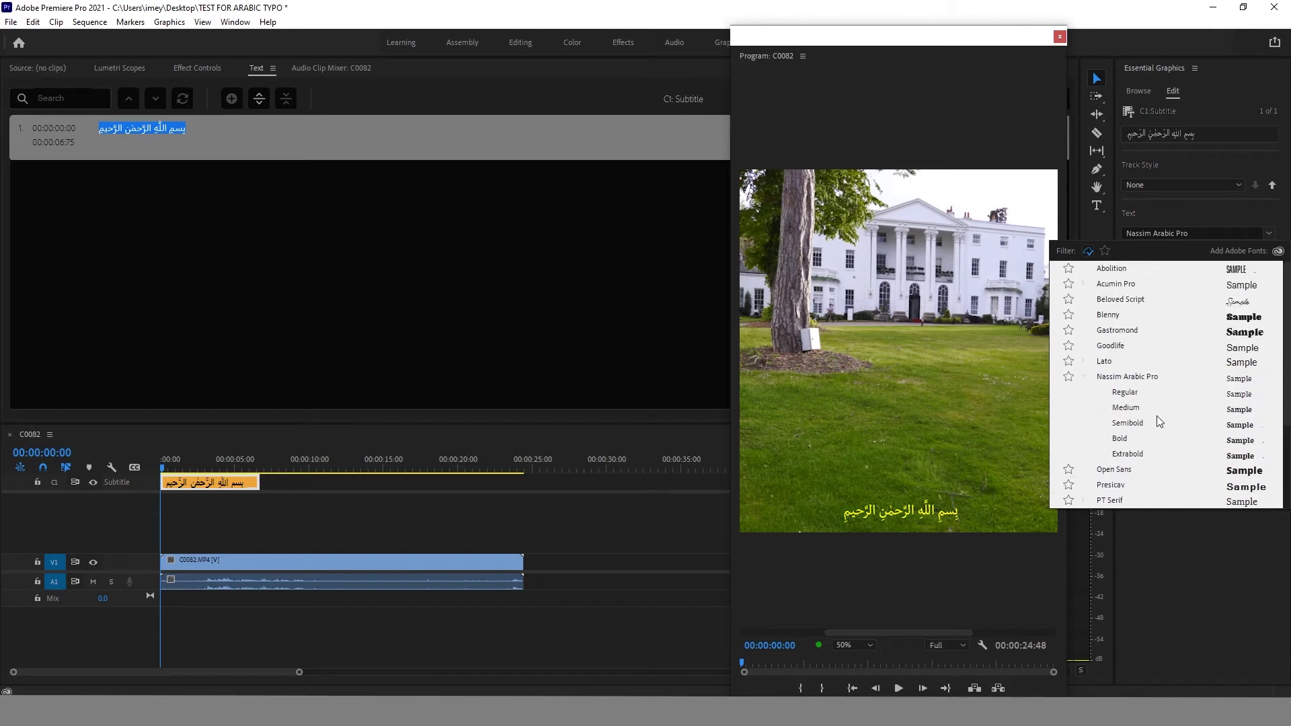
left_click(1120, 382)
Star Nassim Arabic Pro as a favourite font and filter the list to favourites.
left_click(1152, 232)
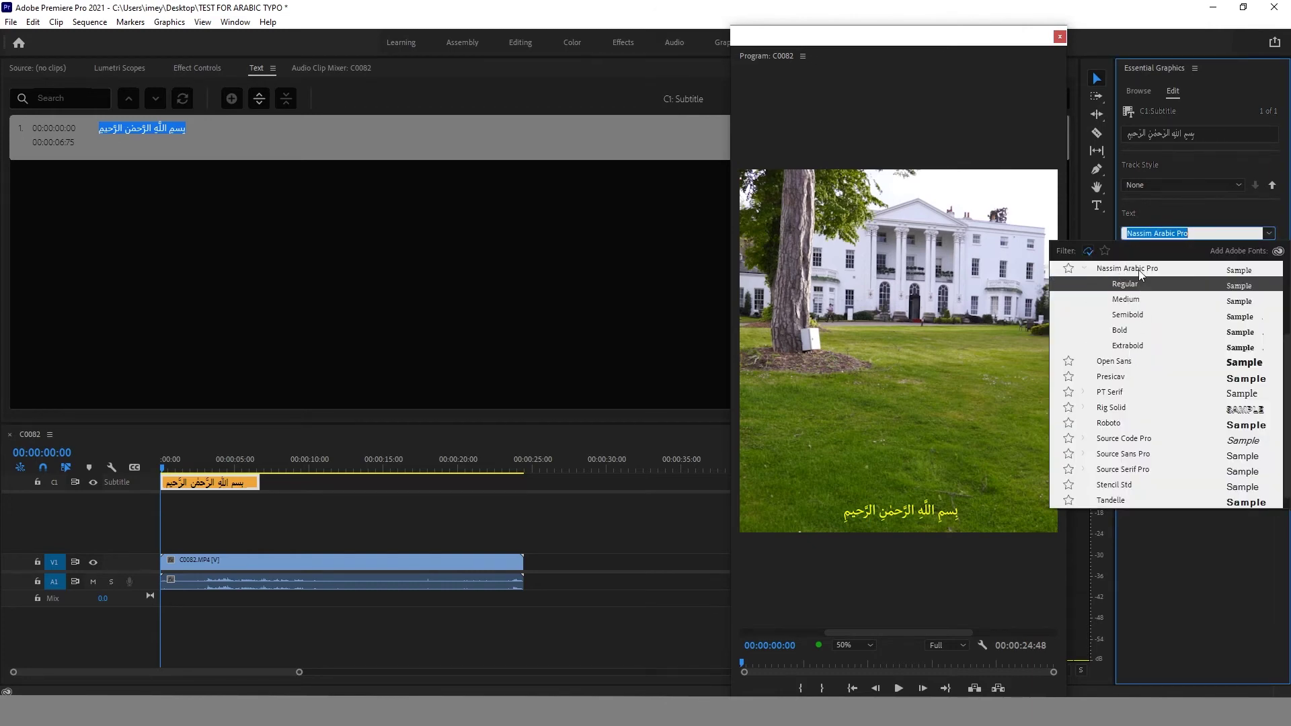
left_click(1141, 272)
left_click(1068, 268)
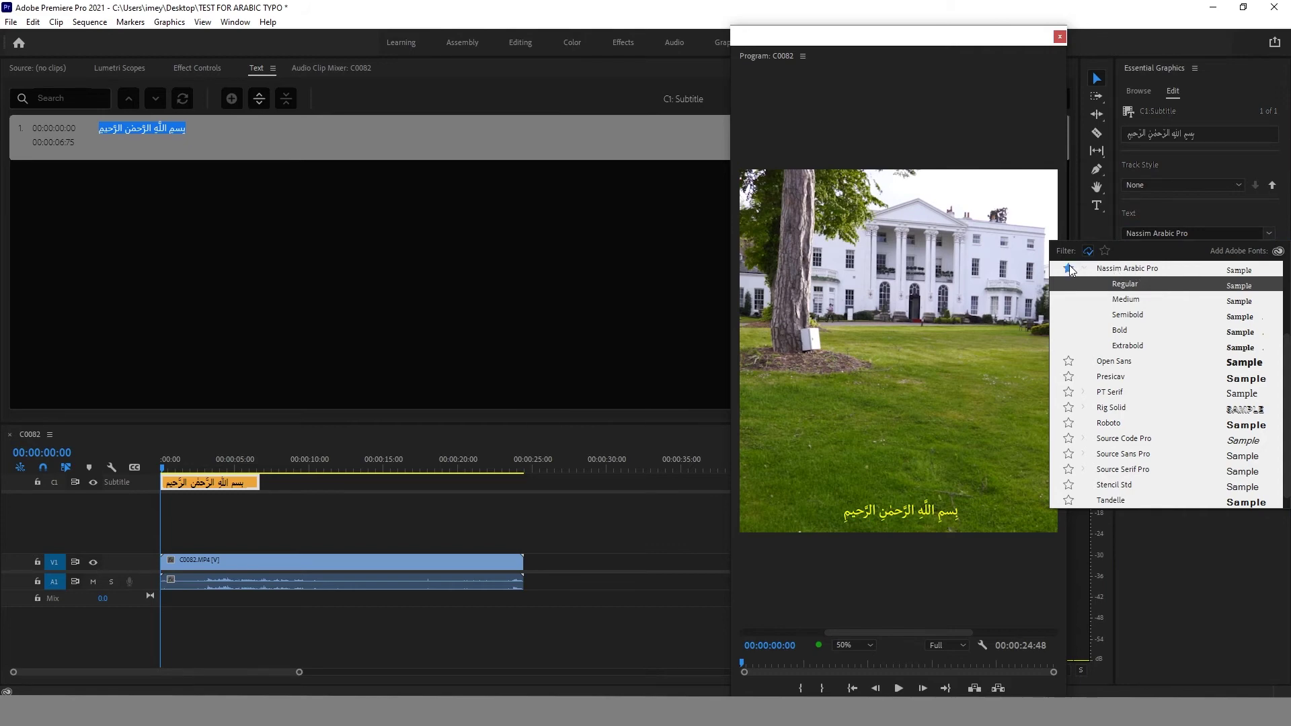
left_click(1105, 251)
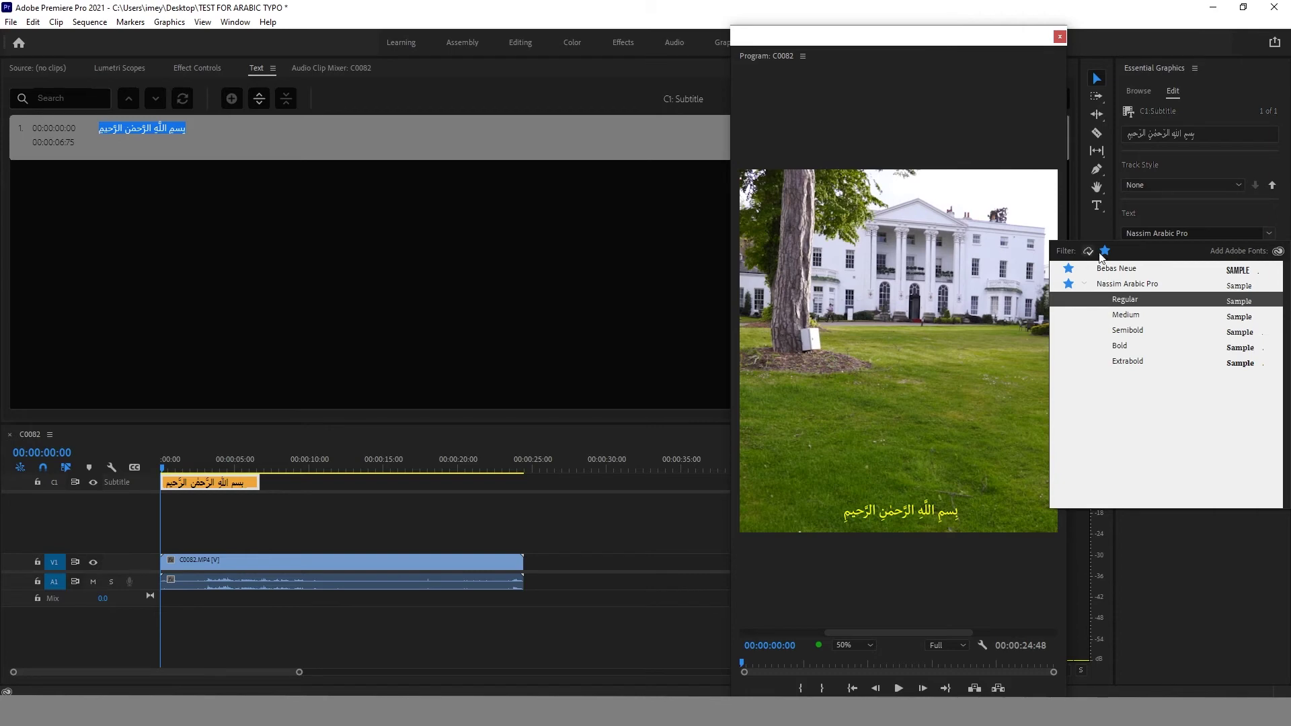
left_click(1219, 218)
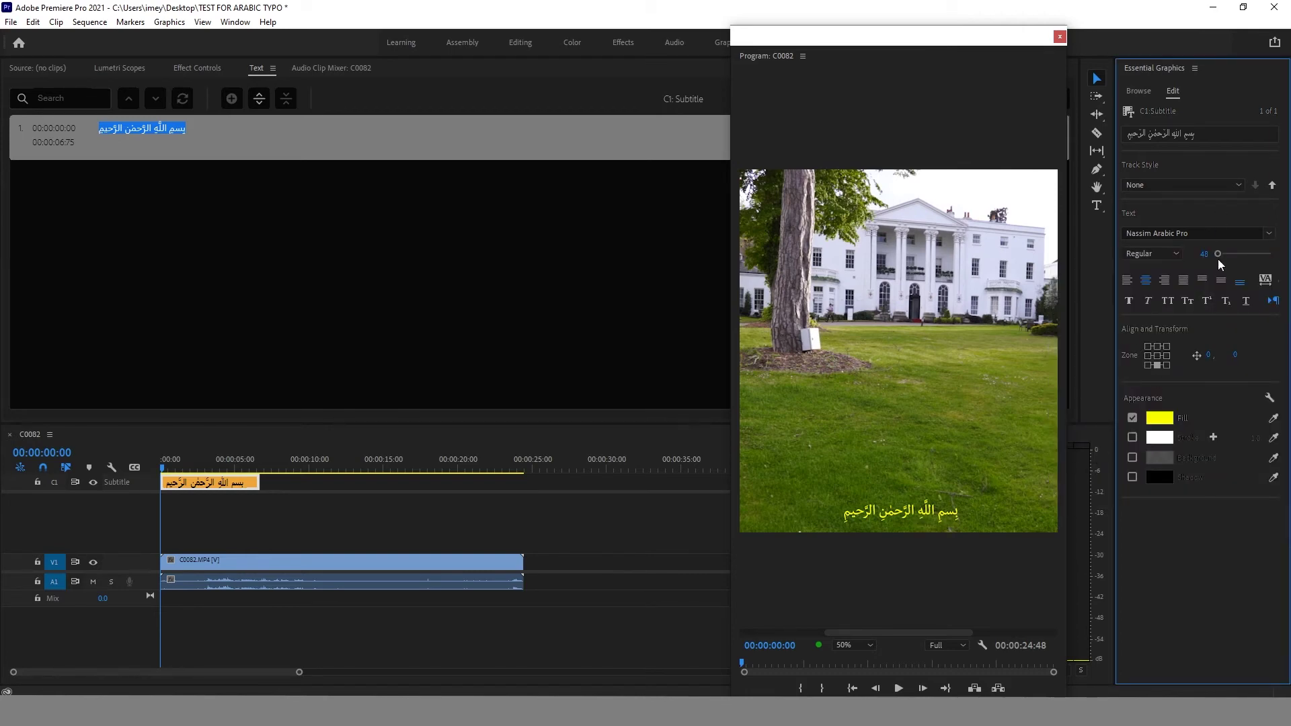
Set the Bismillah caption's font size to 118 and move it higher in the frame.
left_click_drag(1218, 260, 1220, 256)
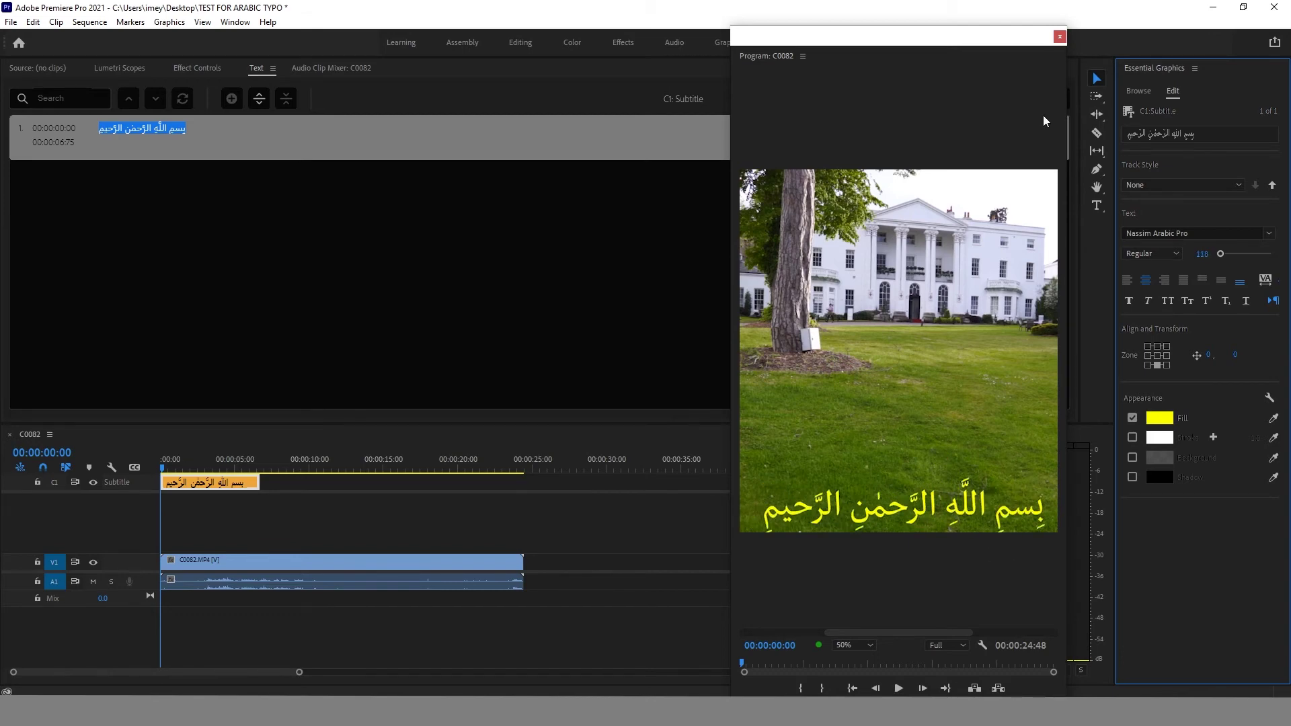
left_click_drag(1235, 354, 1202, 362)
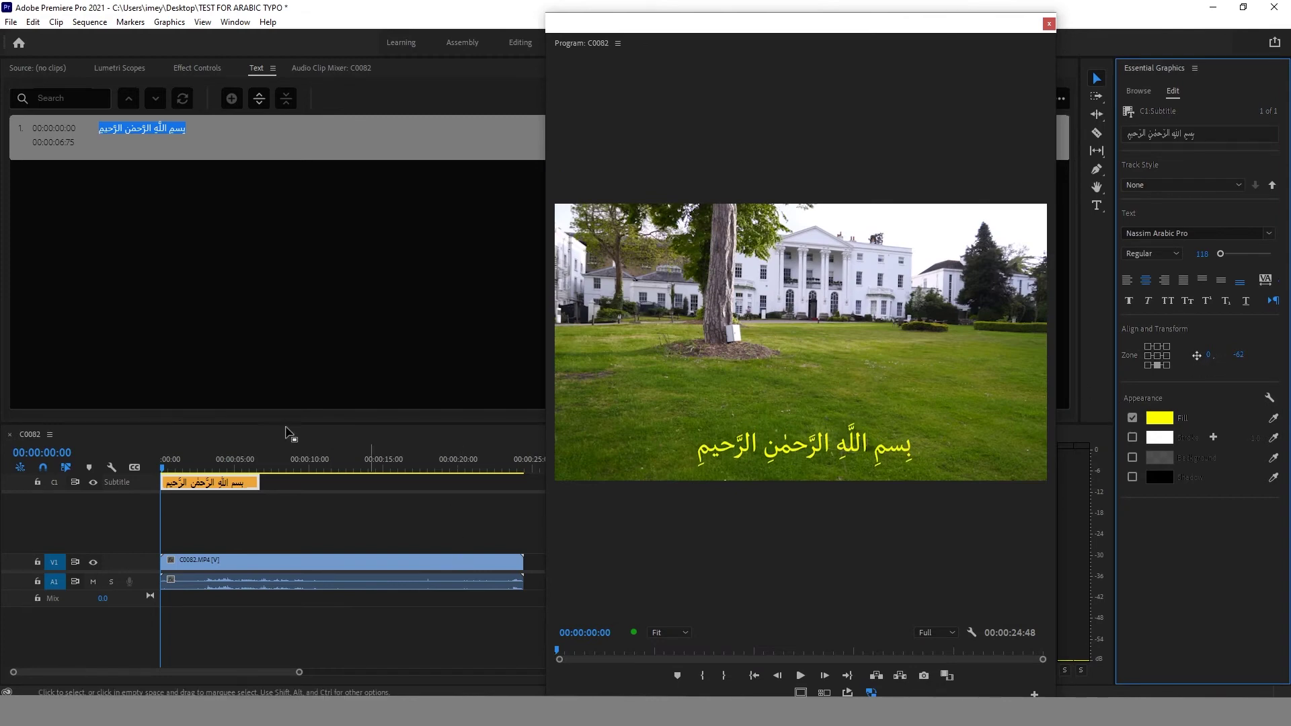
left_click(103, 133)
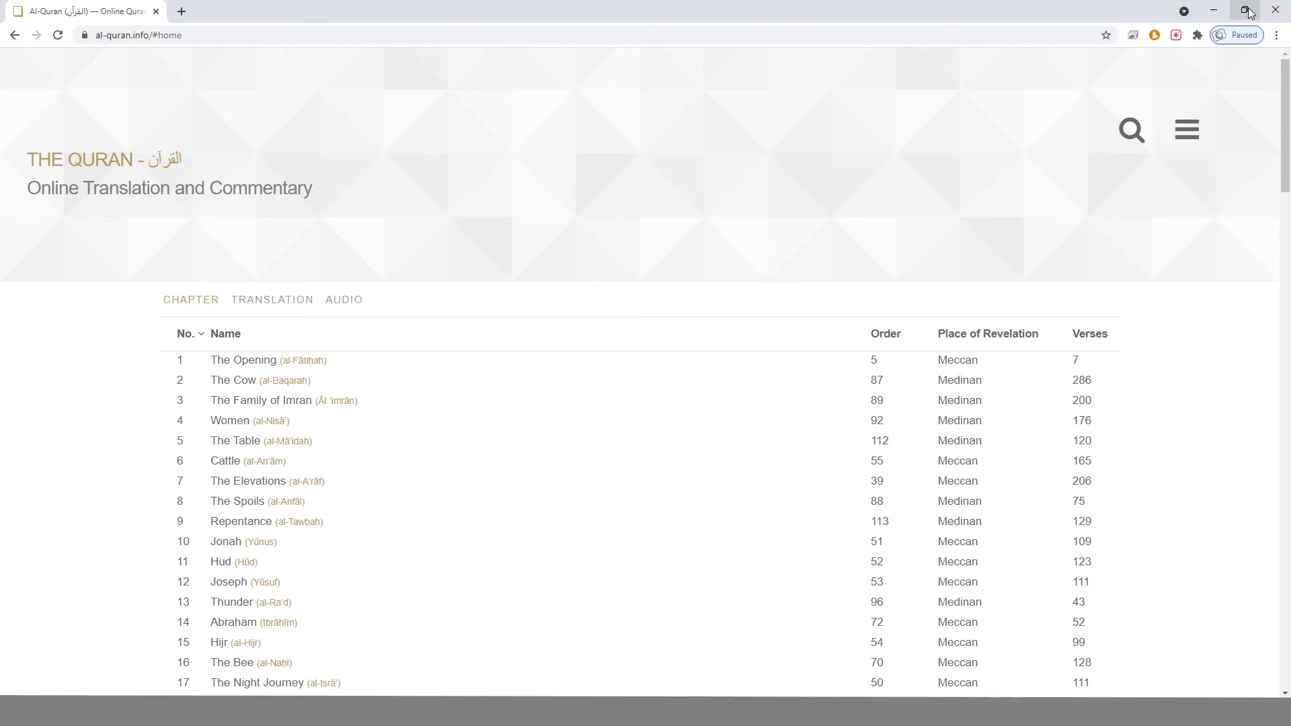
Open Chapter 1, The Opening, on al-quran.info.
left_click(266, 367)
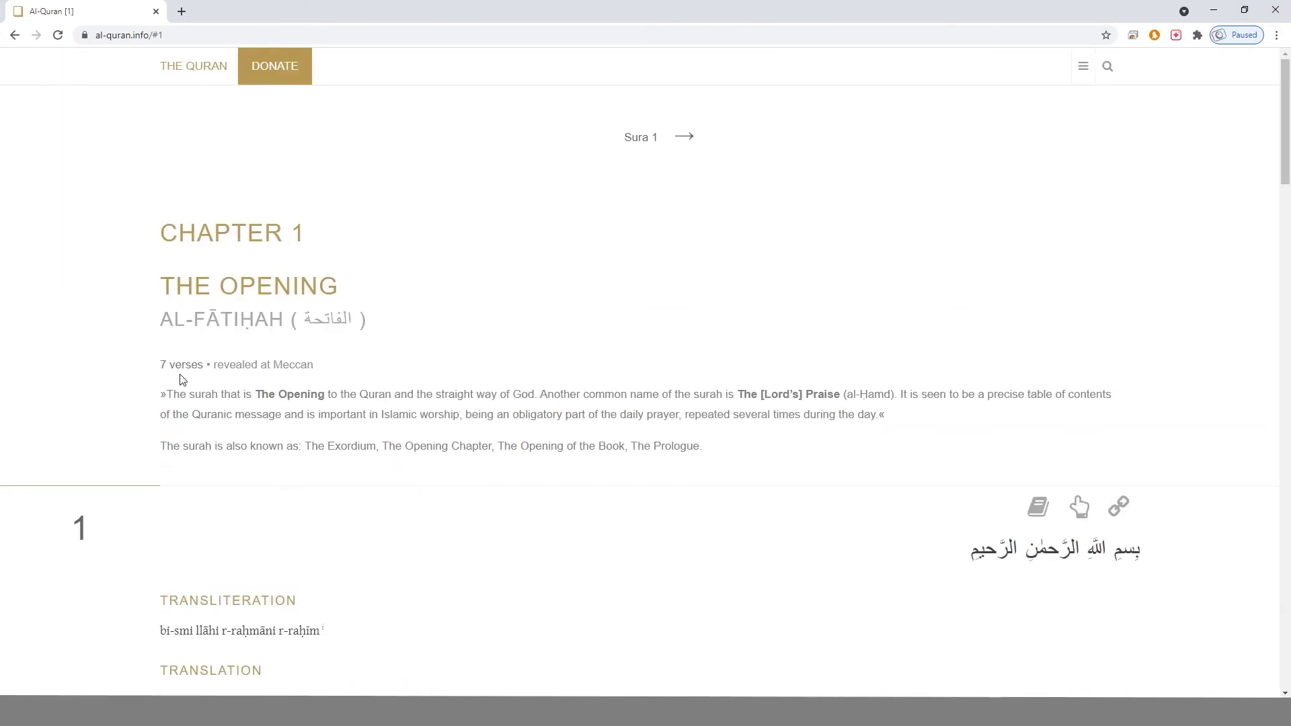
left_click_drag(1178, 560, 1028, 560)
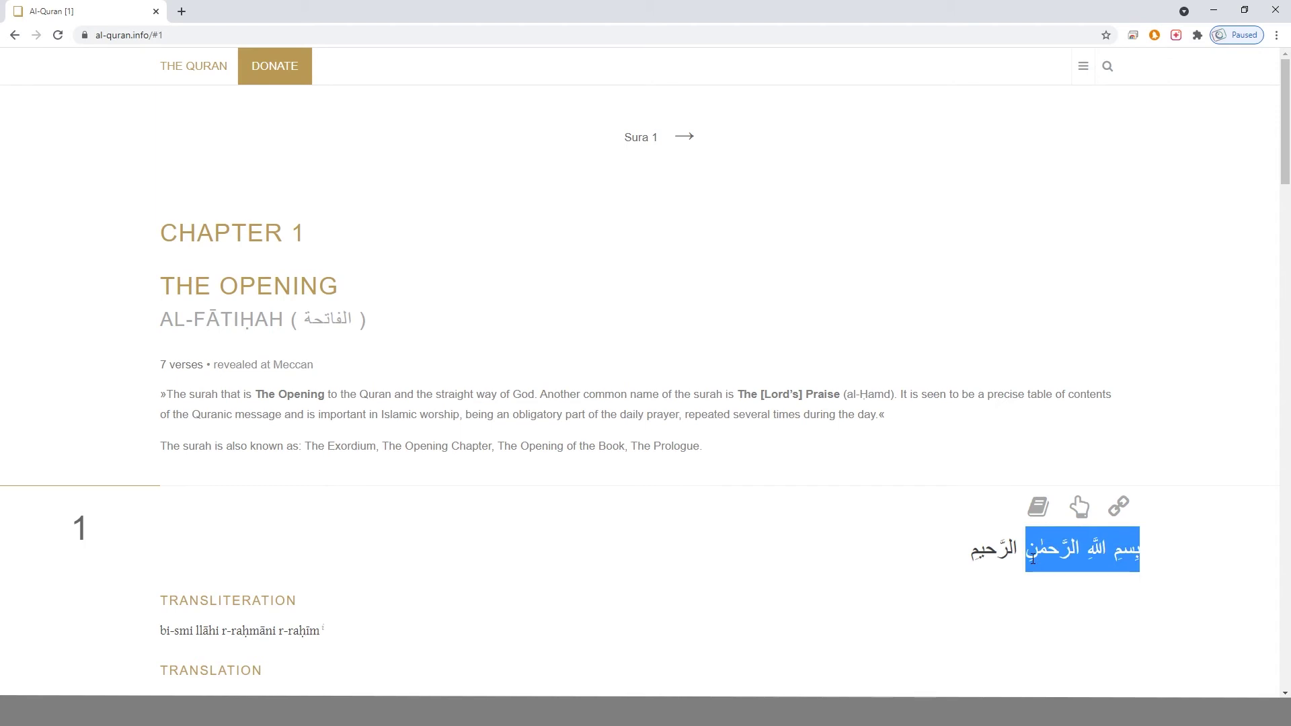
left_click(508, 623)
scroll(302, 635, "down", 2)
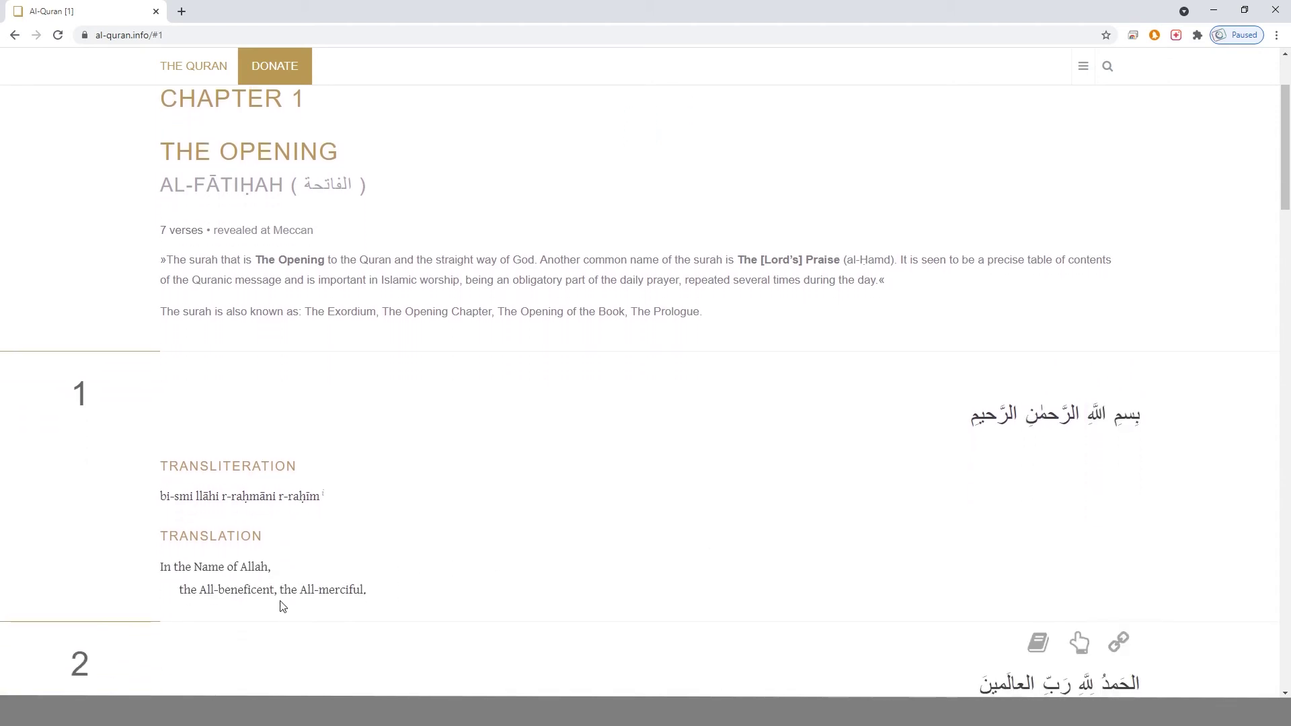
Copy verse 1's English translation and minimize the browser to return to Premiere.
mouse_move(161, 567)
left_mouse_down()
mouse_move(294, 567)
mouse_move(268, 571)
mouse_move(371, 598)
left_mouse_up()
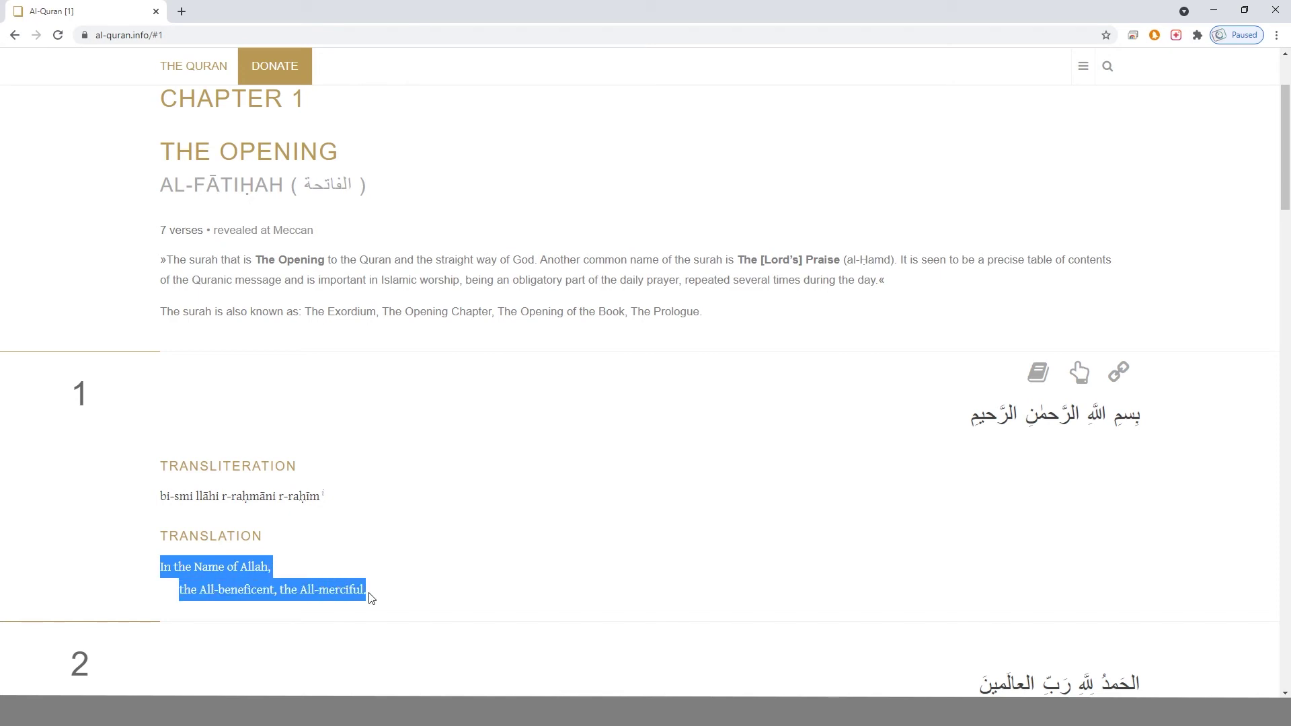
right_click(371, 598)
left_click(374, 600)
scroll(369, 600, "down", 5)
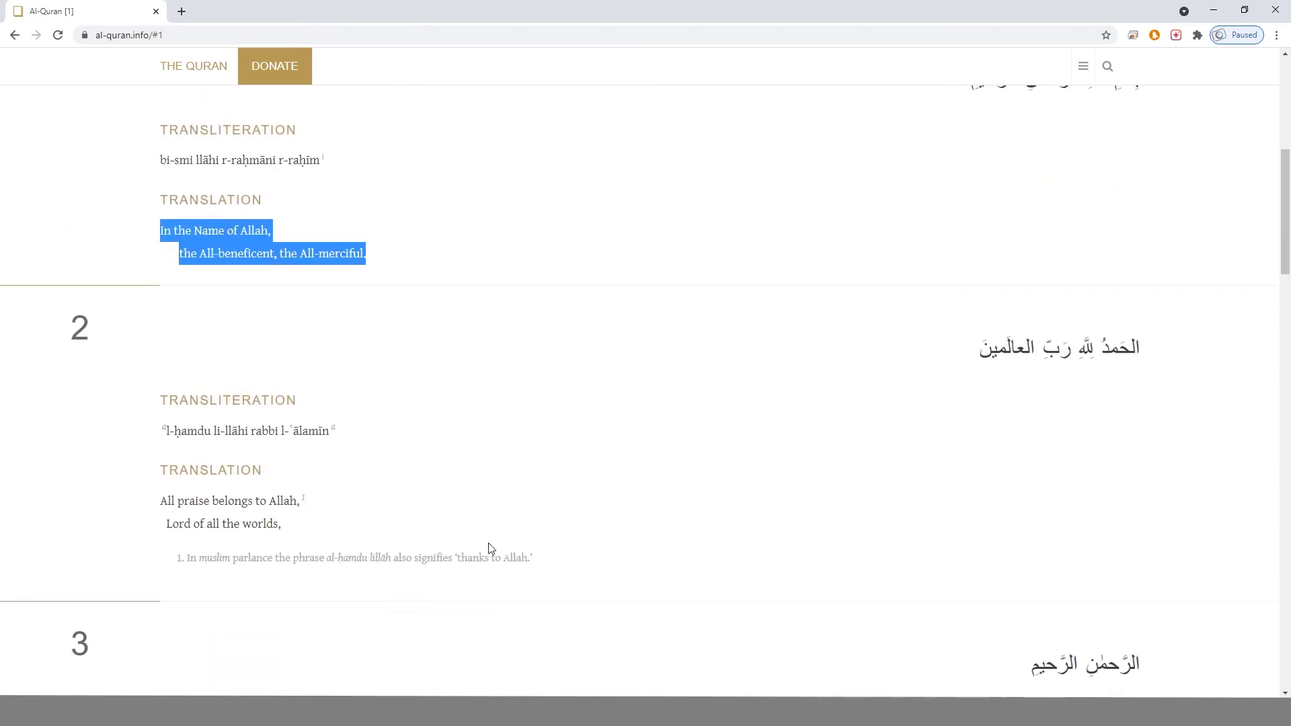
left_click(1214, 10)
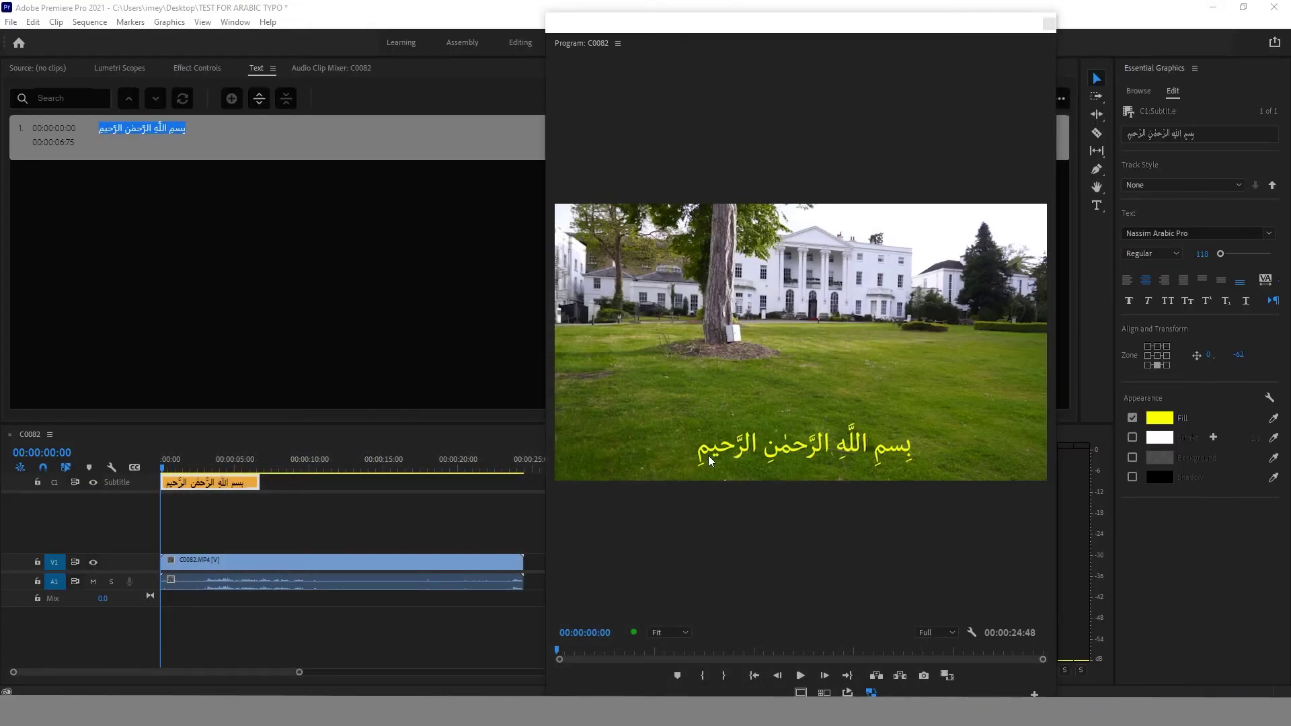
Paste the English translation into the caption in the Program monitor.
left_click(109, 131)
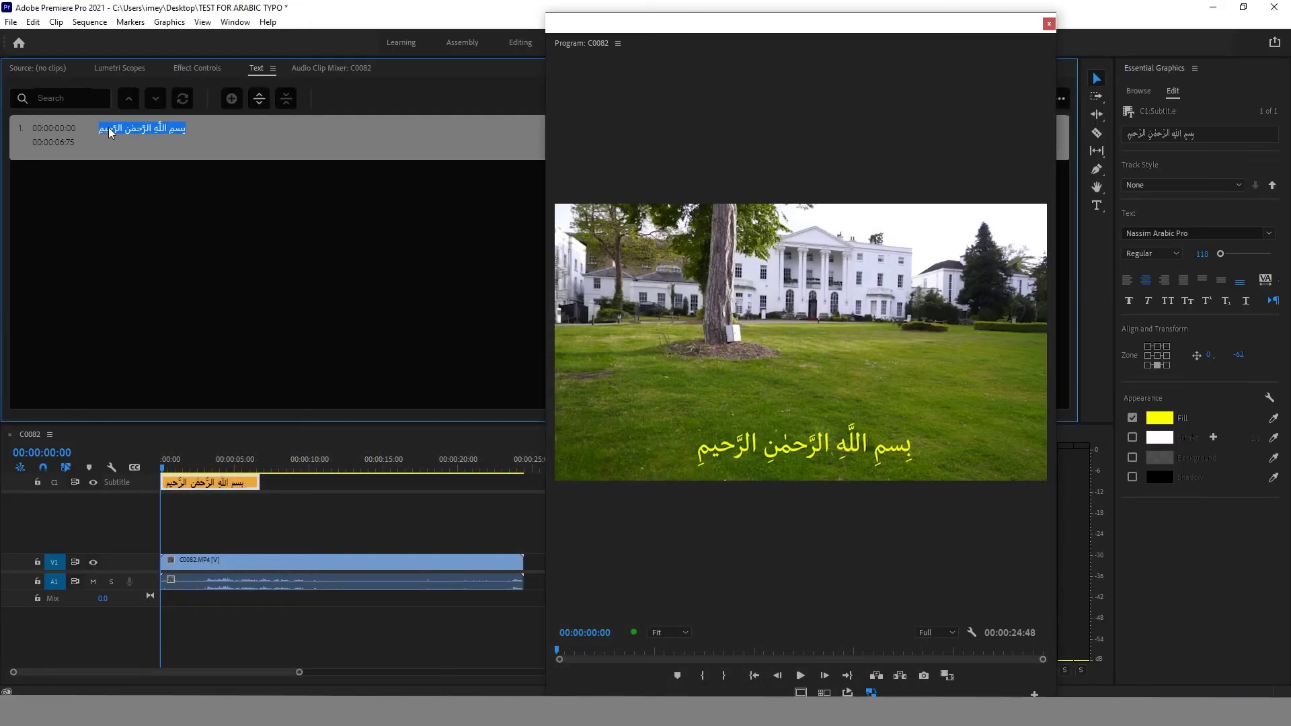
left_click(112, 133)
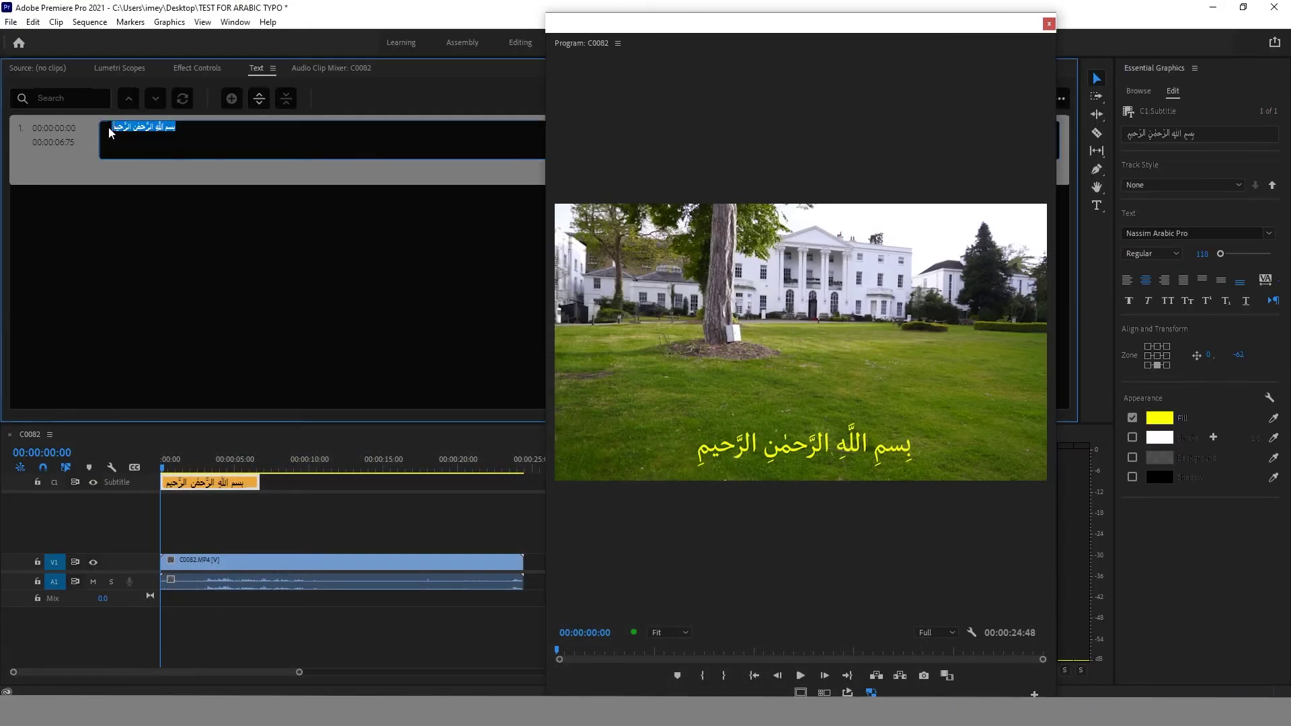
left_click(1097, 206)
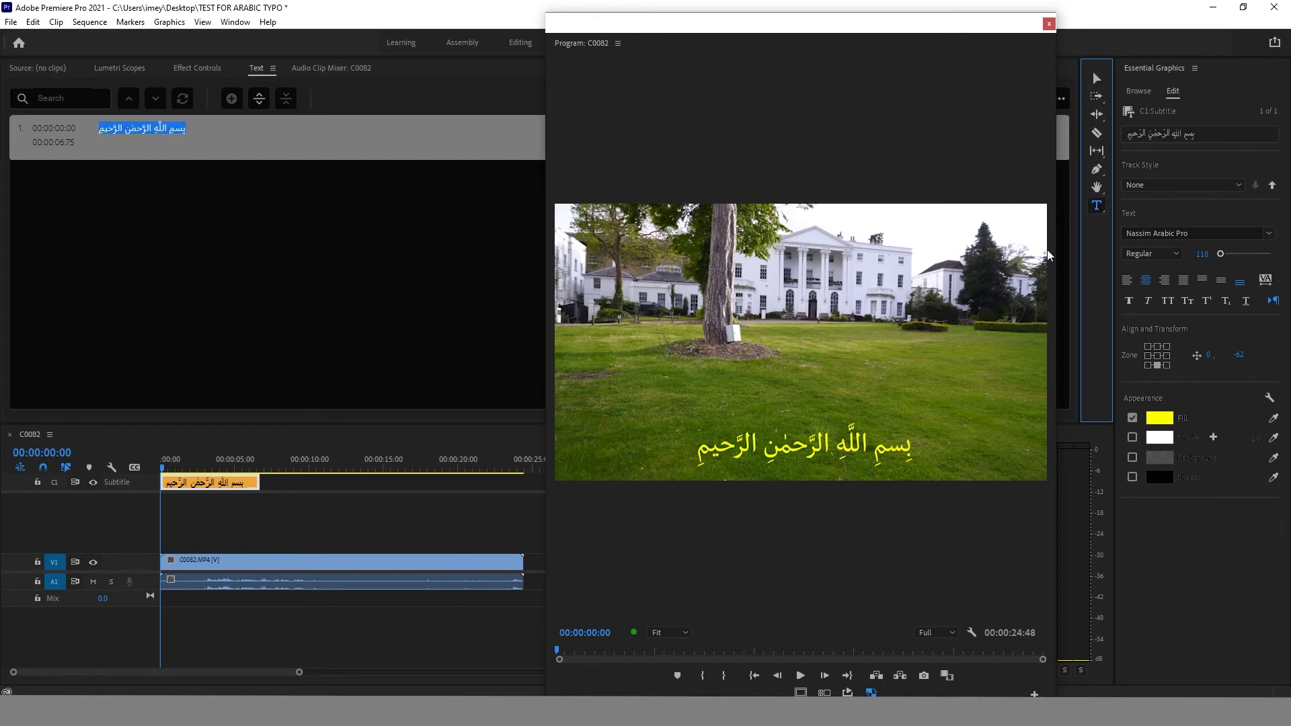
left_click(701, 455)
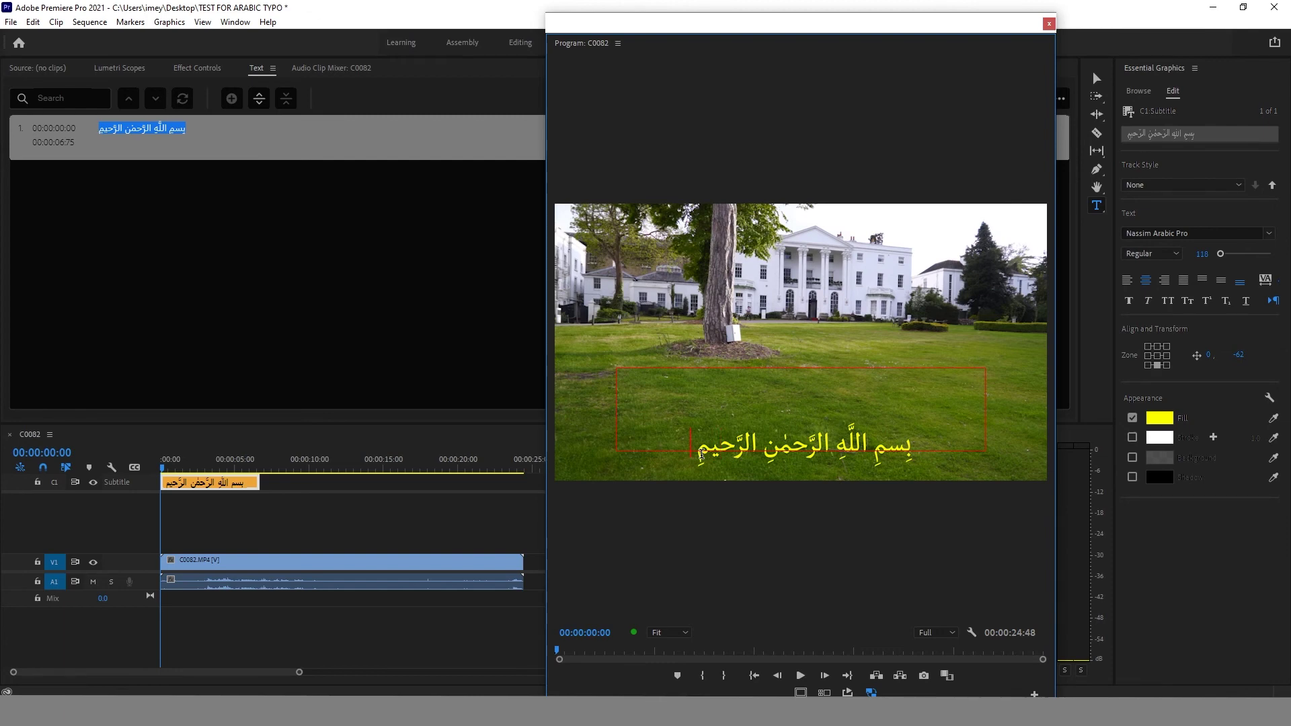
key("ctrl+v")
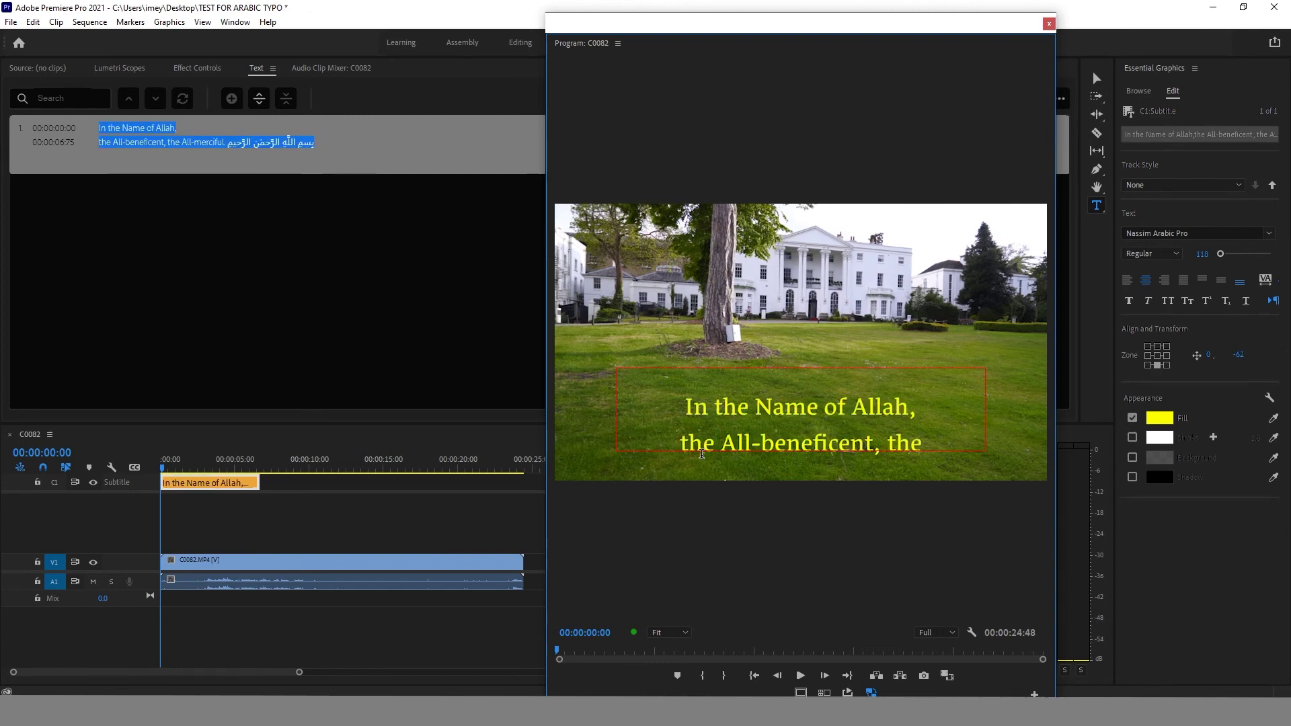
Set the English caption text to font size 50.
mouse_move(923, 442)
left_mouse_down()
mouse_move(704, 399)
mouse_move(928, 444)
left_mouse_up()
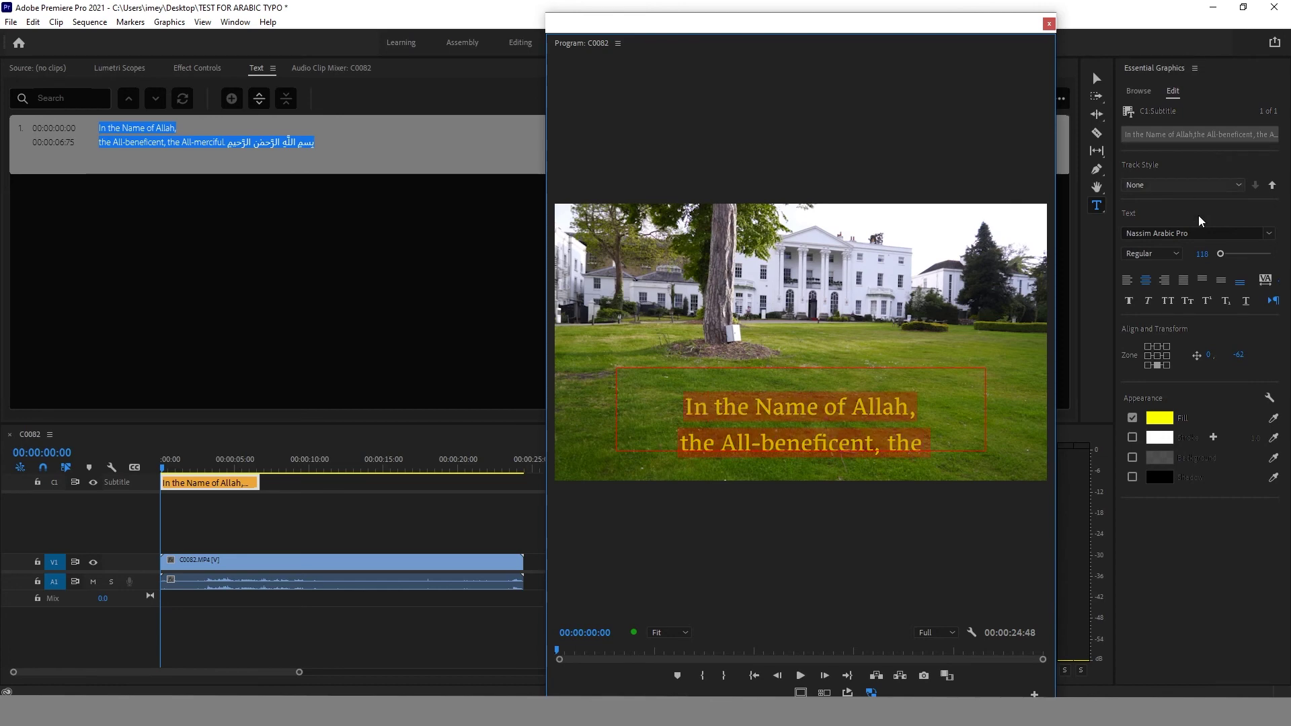
left_click(1202, 254)
type("50")
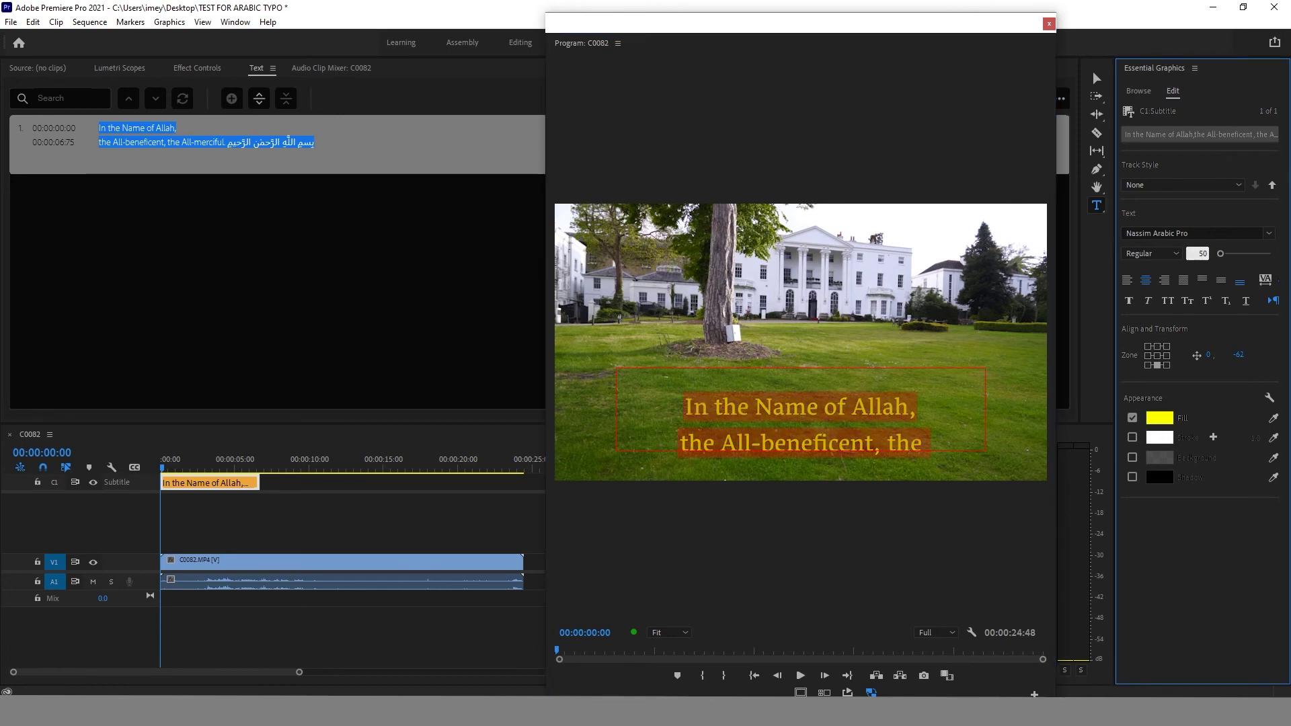
key("Return")
left_click(842, 447)
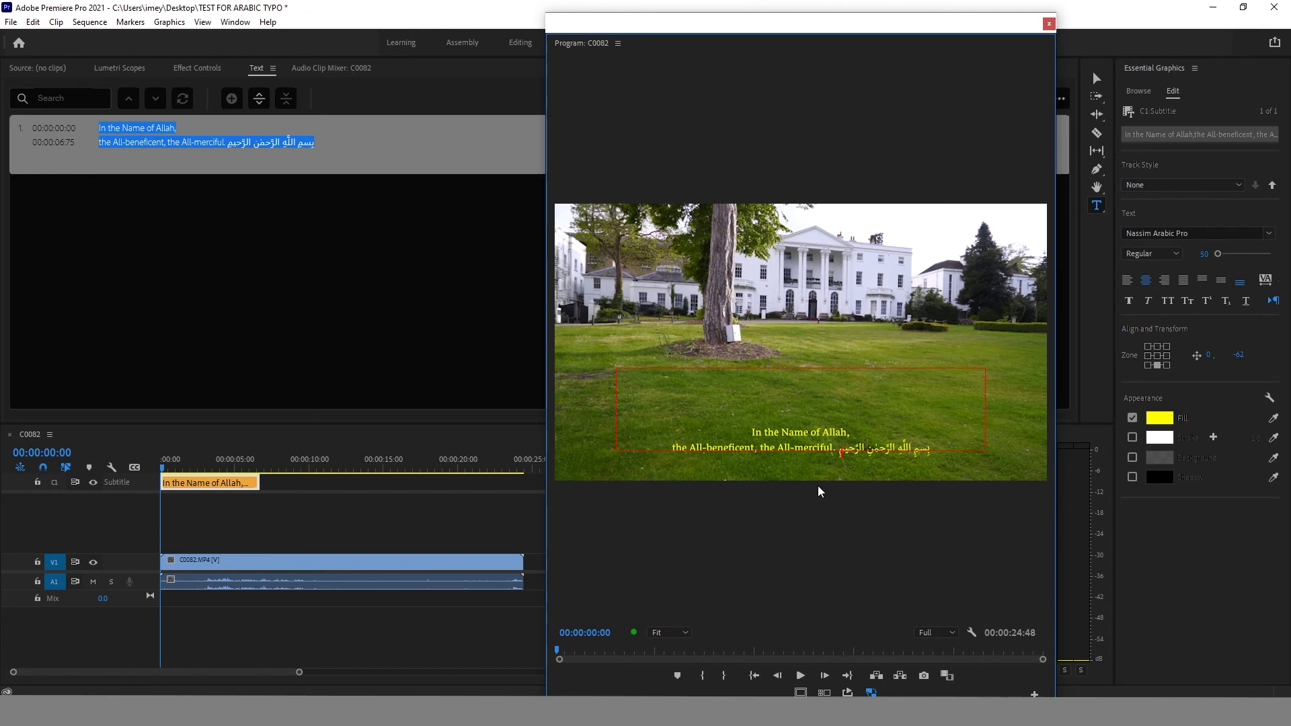
Join the English translation onto a single line above the Arabic.
key("Return")
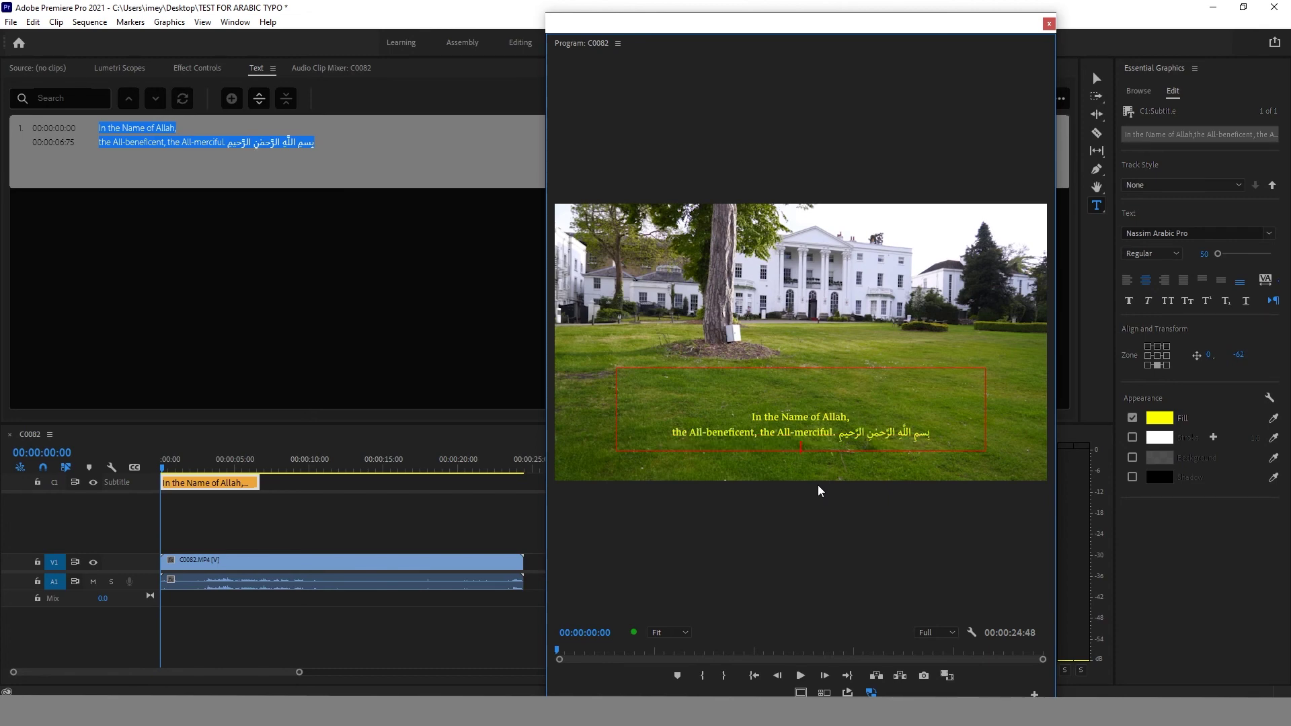
key("BackSpace")
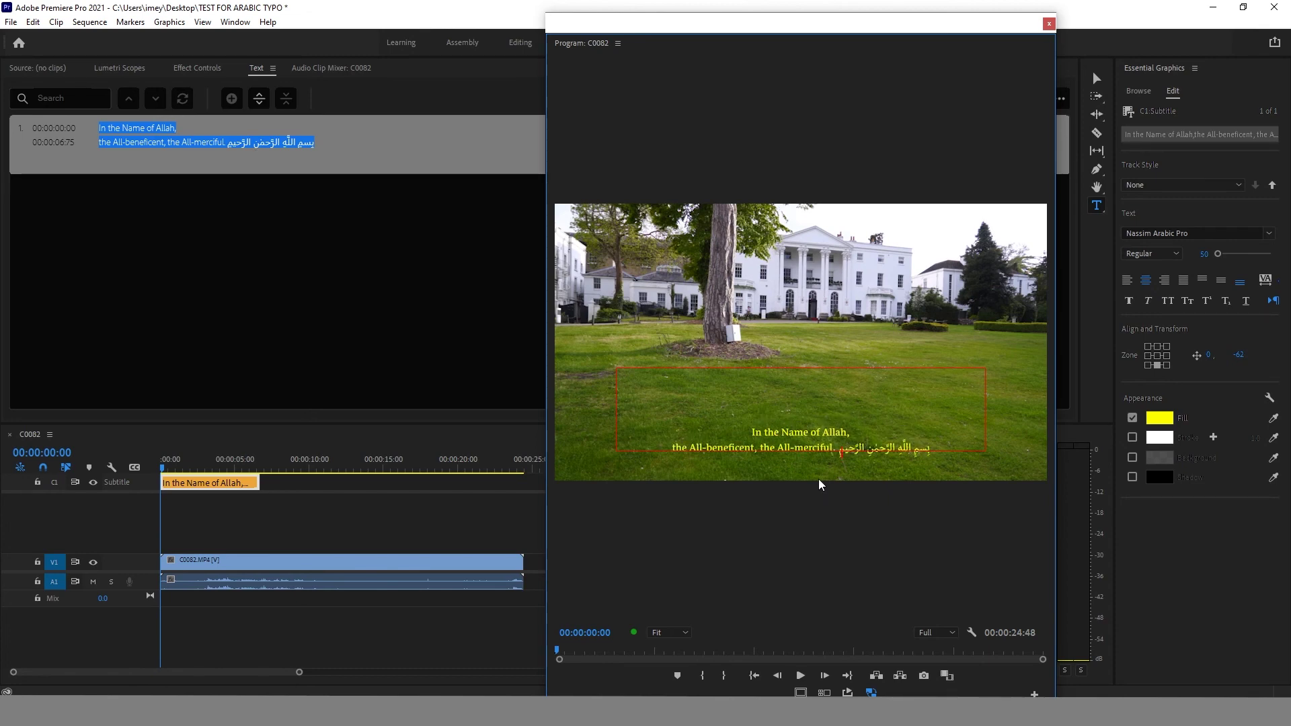
key("Delete")
Make the English text white (FFFFFF) and enable the caption's background box.
left_click_drag(944, 432, 666, 432)
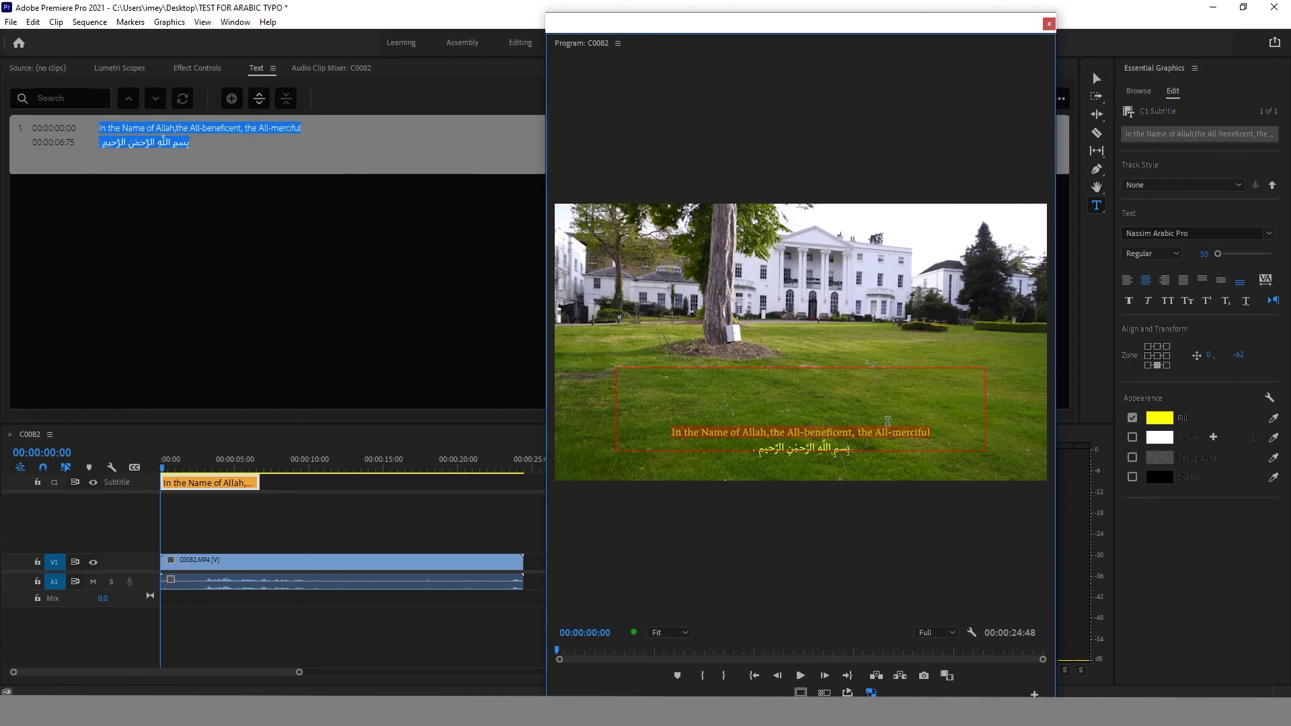
left_click(1166, 422)
left_click_drag(573, 320, 341, 521)
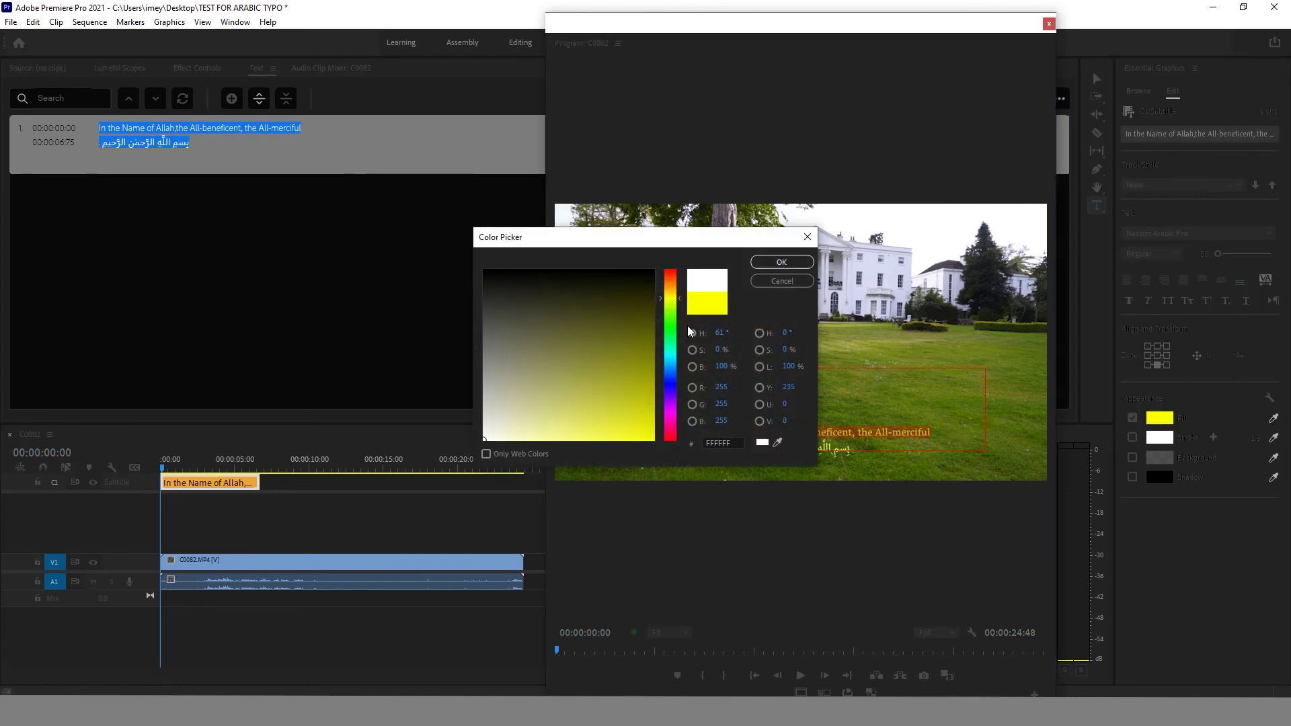
left_click(771, 265)
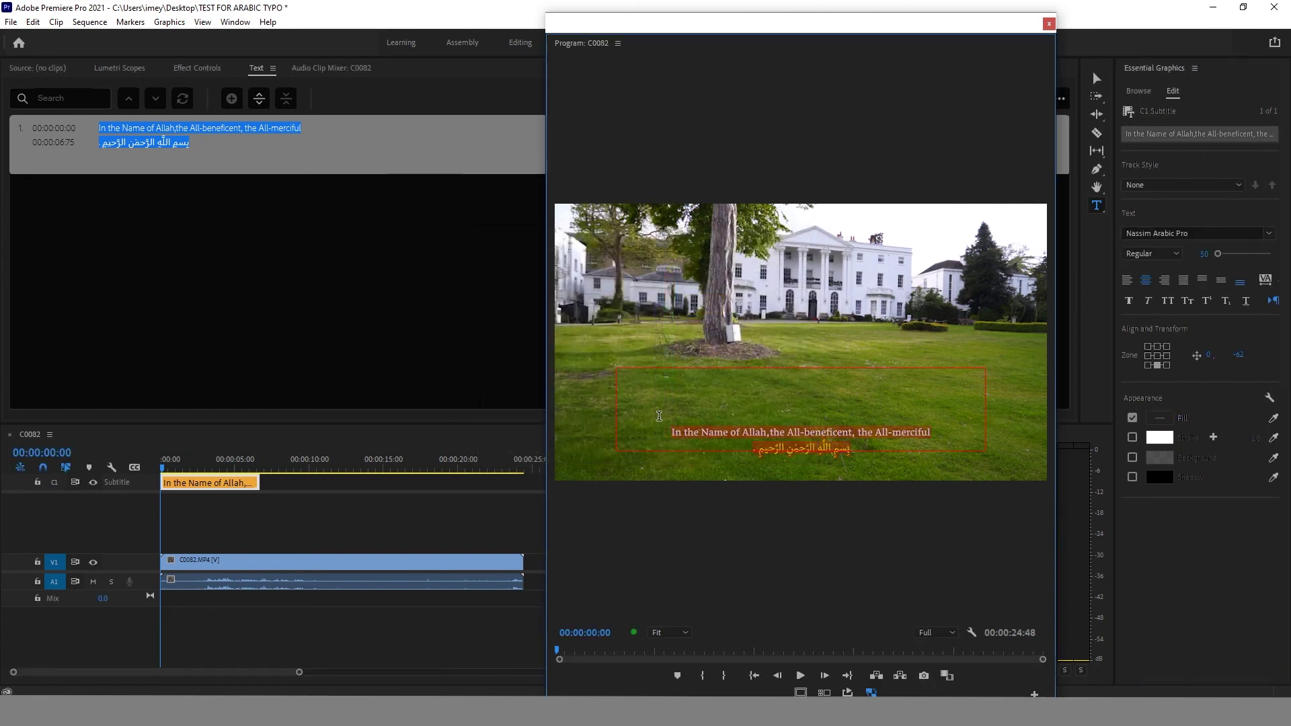
left_click(1132, 458)
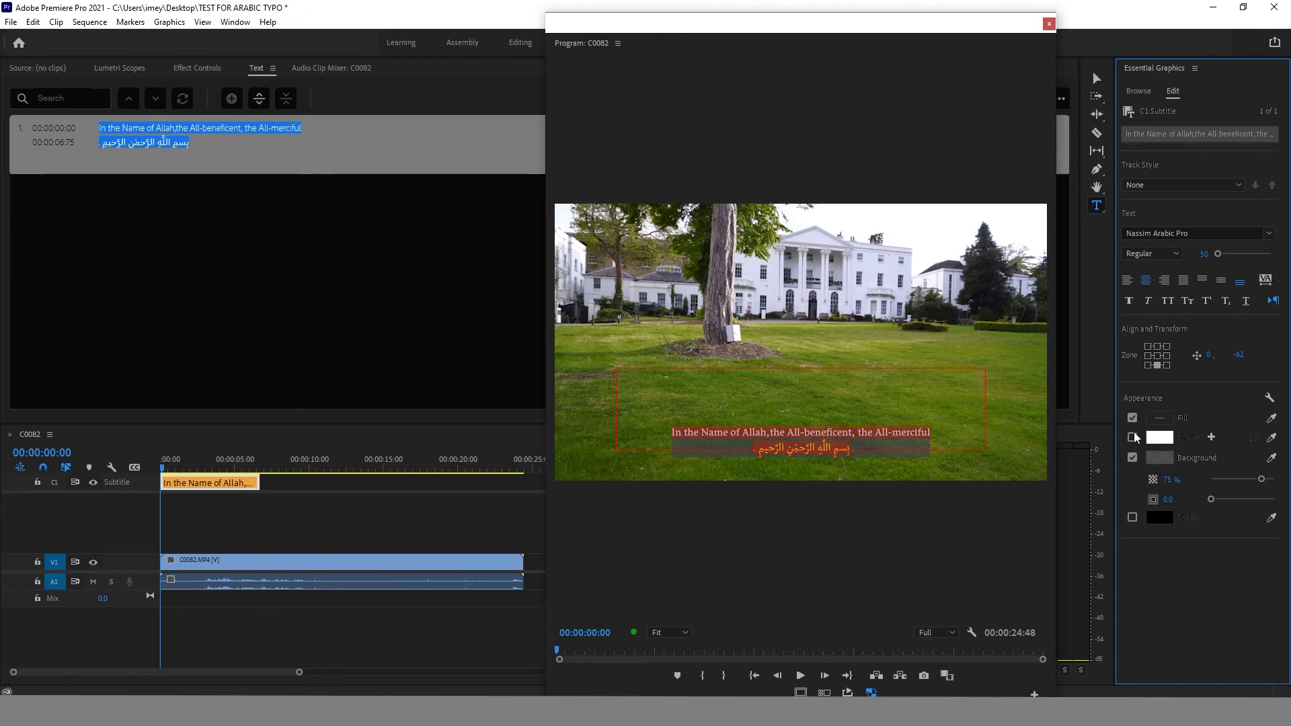
Widen the caption's background box to a size of about 9.2.
left_click_drag(1212, 499, 1217, 509)
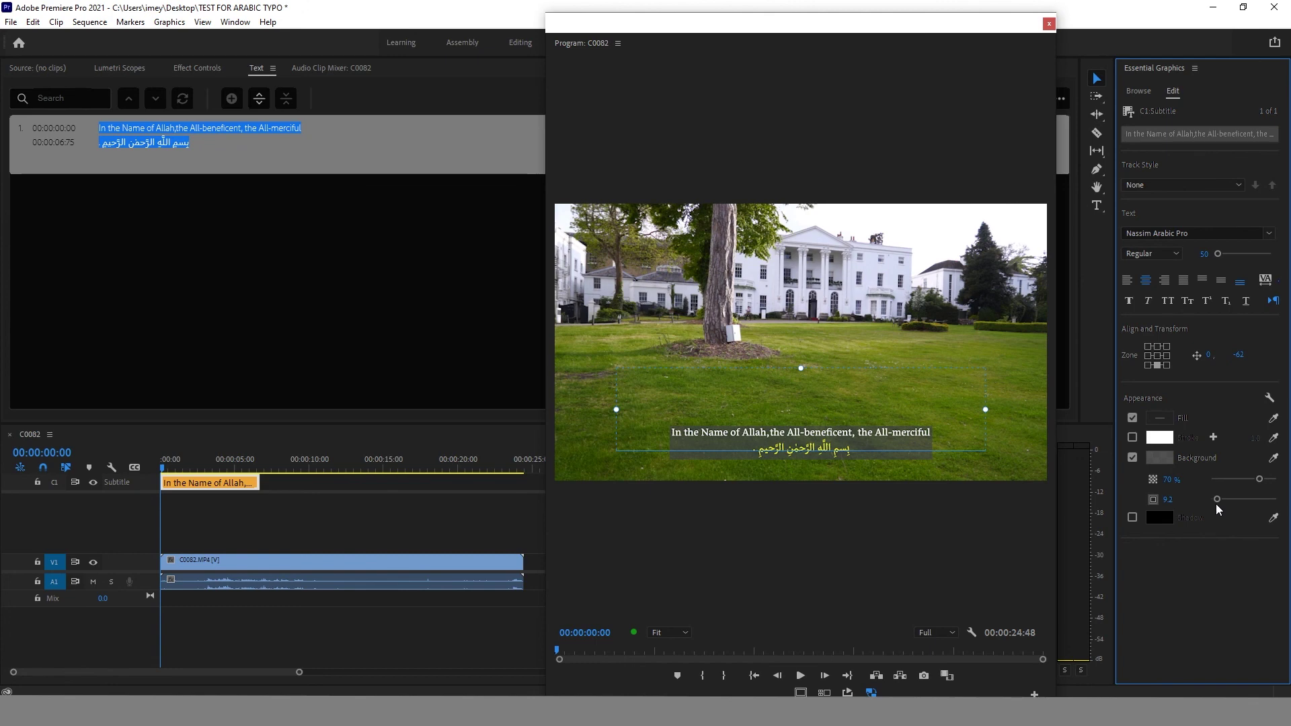
left_click_drag(165, 463, 237, 464)
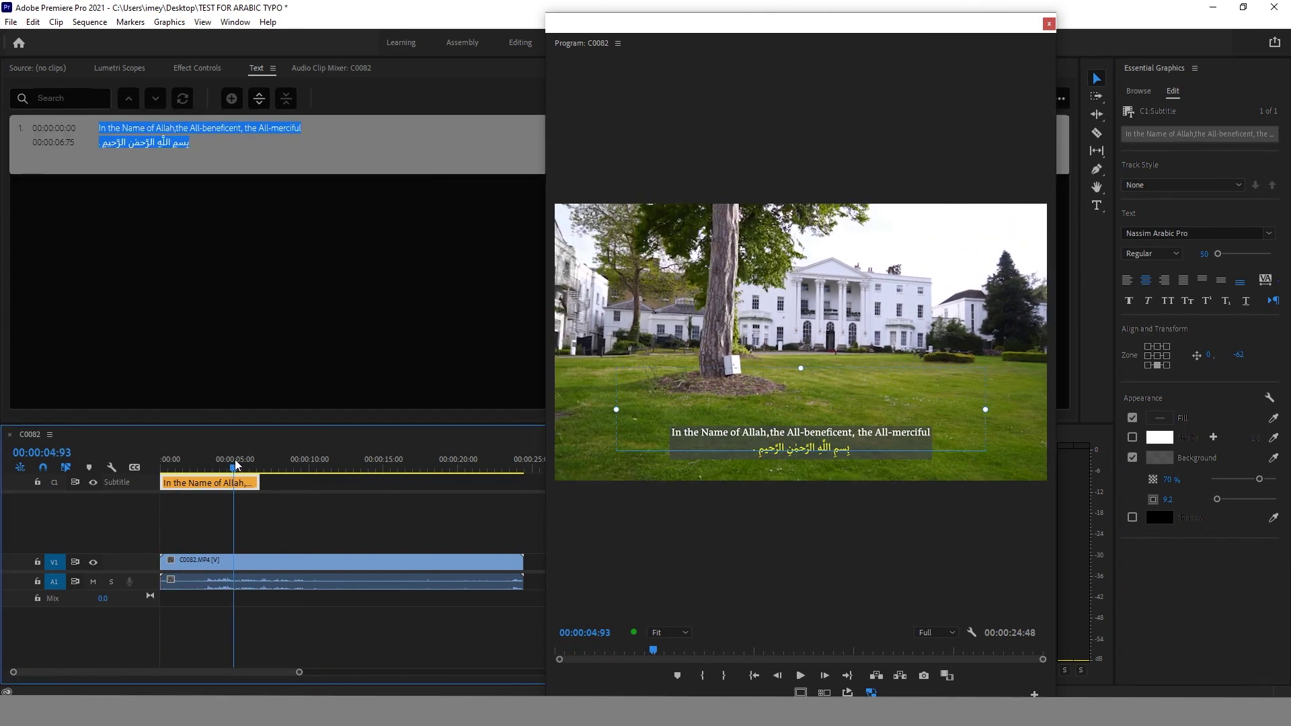